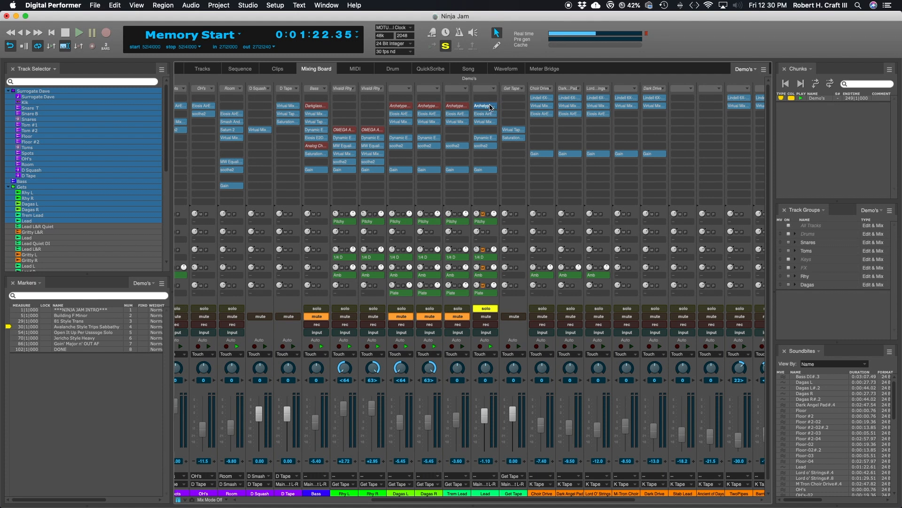
Step: Open the Archetype Plini plug-in on the Lead track and move its window clear of the Lead channel's inserts
left_click(490, 107)
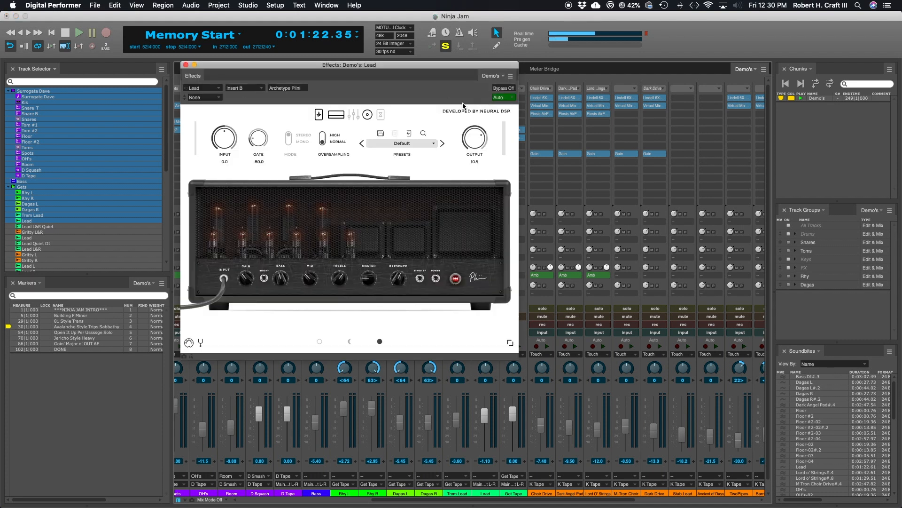
left_click_drag(376, 66, 304, 25)
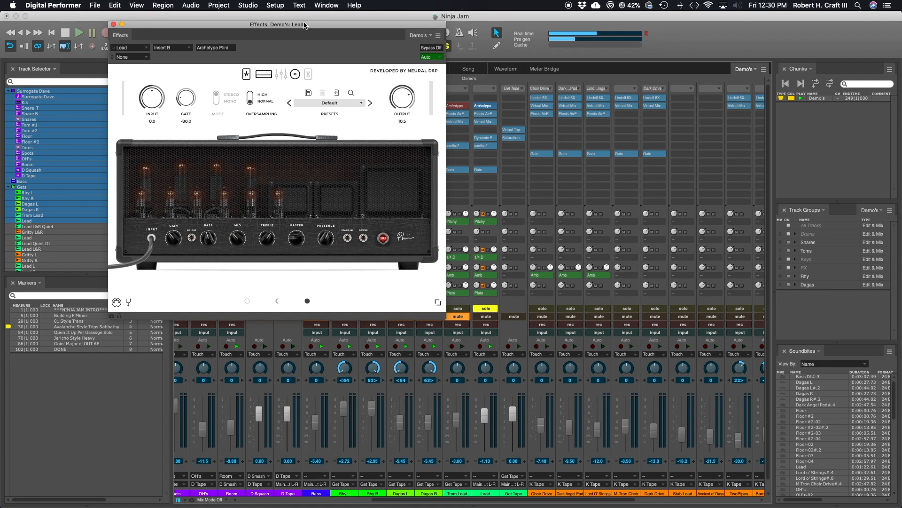
left_click_drag(305, 24, 296, 17)
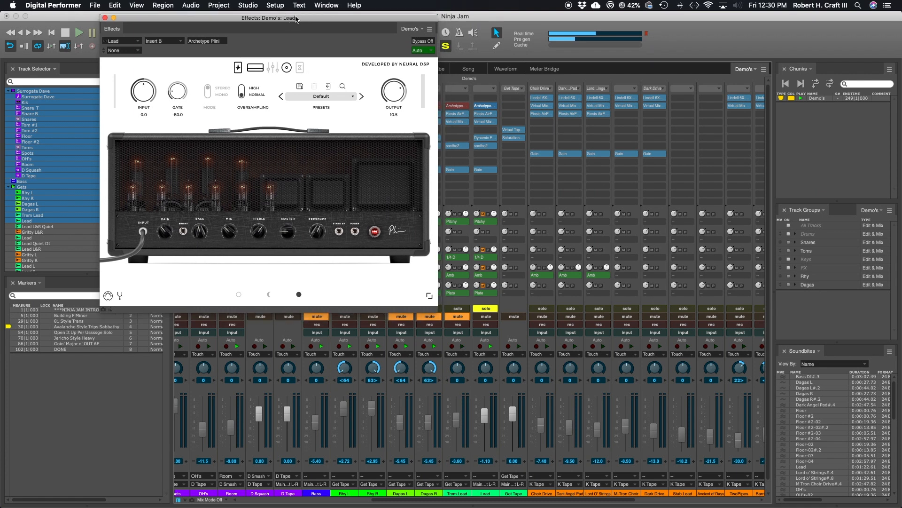
left_click_drag(295, 18, 290, 25)
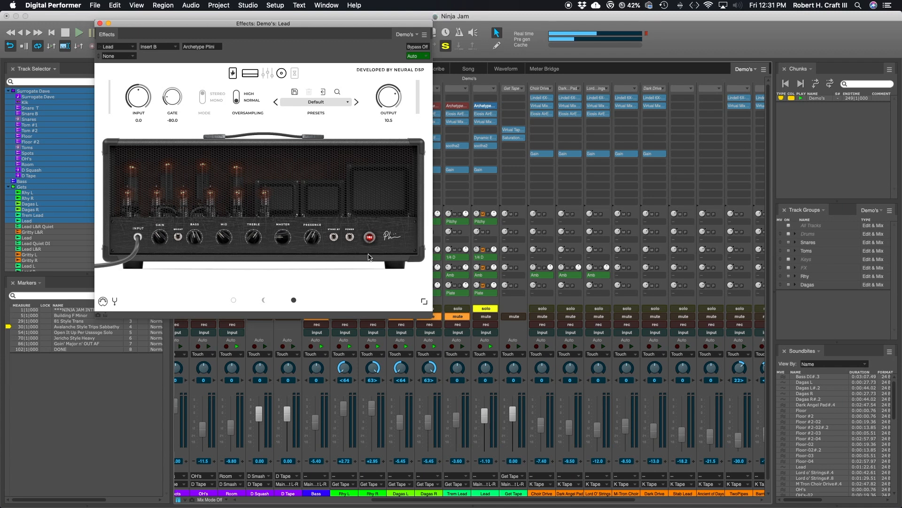
left_click_drag(284, 24, 304, 40)
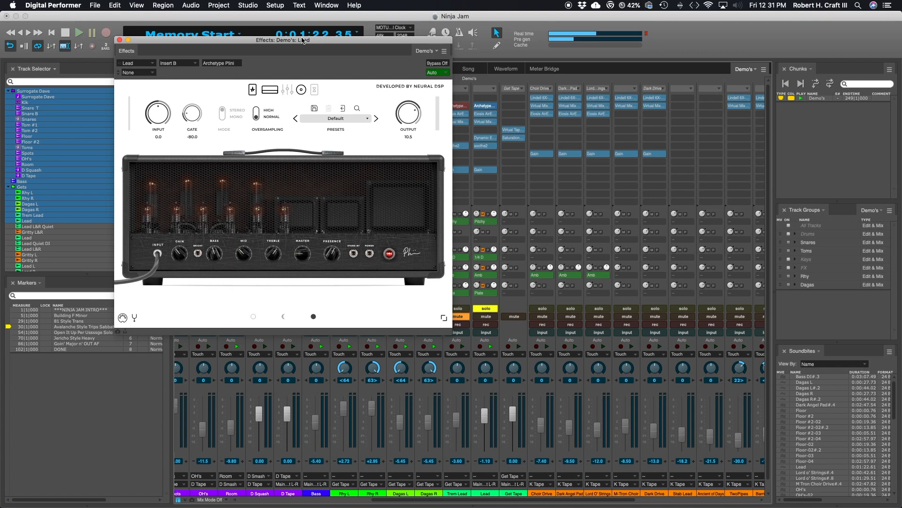
Step: Show the Archetype Plini cabinet section with its two microphones and reposition the plug-in window
left_click(304, 89)
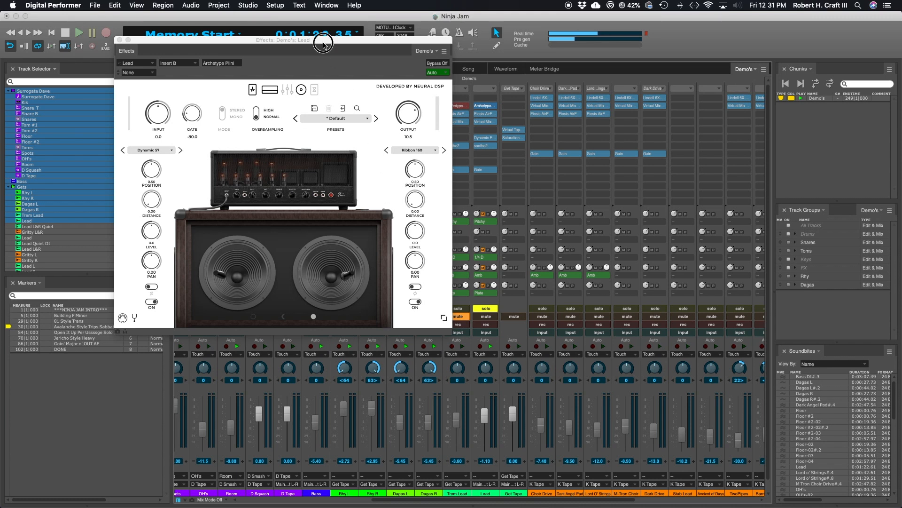
left_click_drag(324, 43, 317, 39)
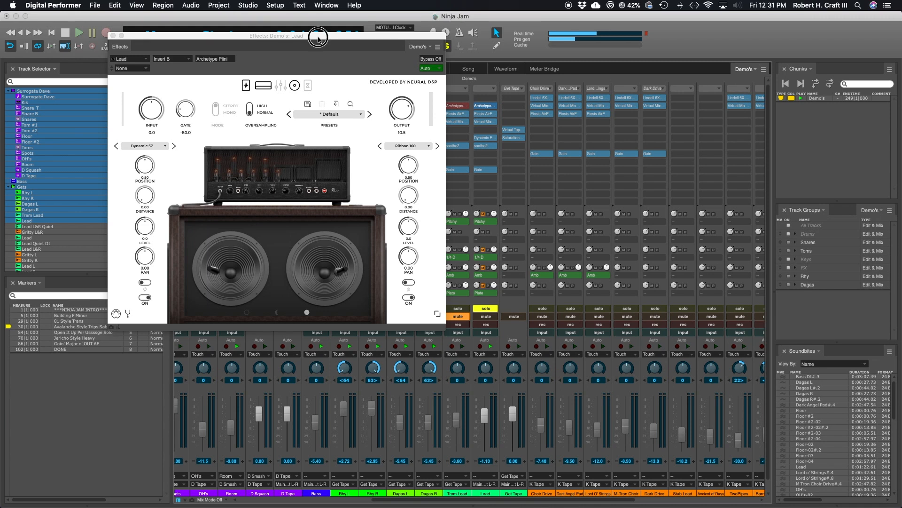
left_click_drag(318, 40, 315, 40)
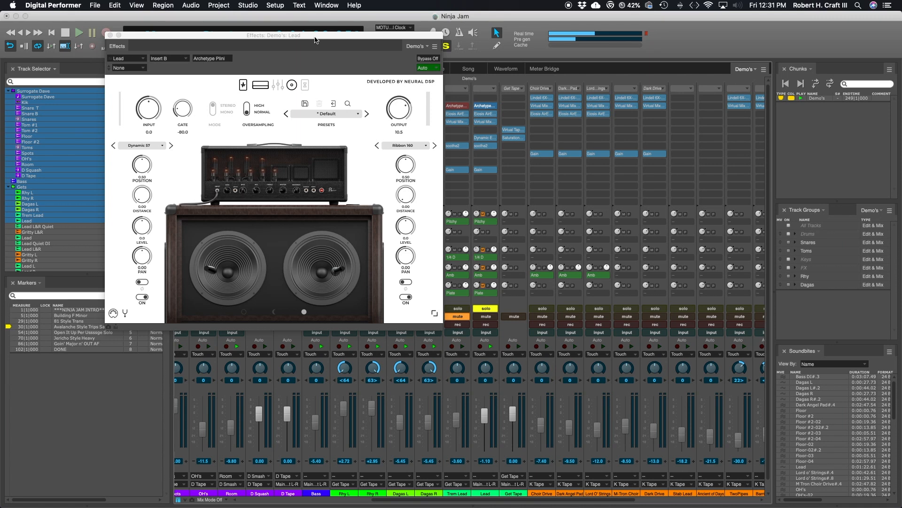
left_click_drag(315, 40, 308, 42)
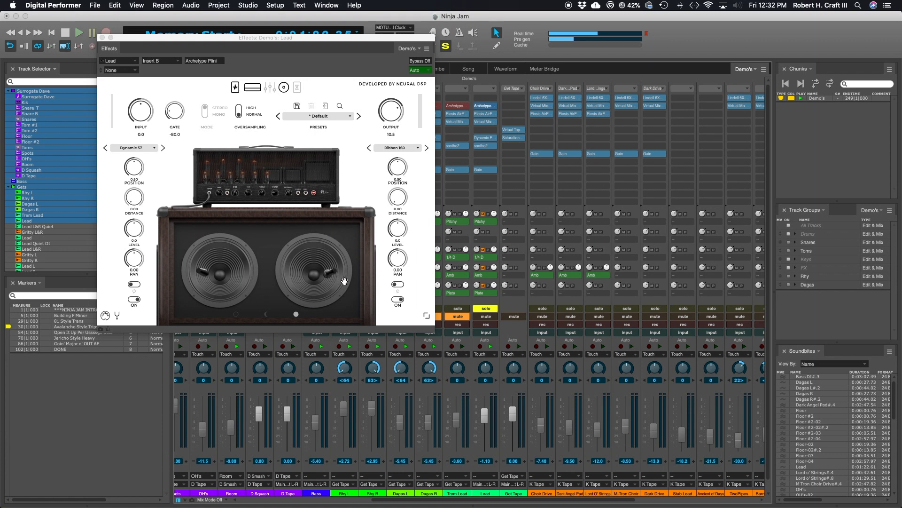
Step: Review the plug-in's amp head selectors and cabinet section, and close the Archetype Plini window
left_click(256, 91)
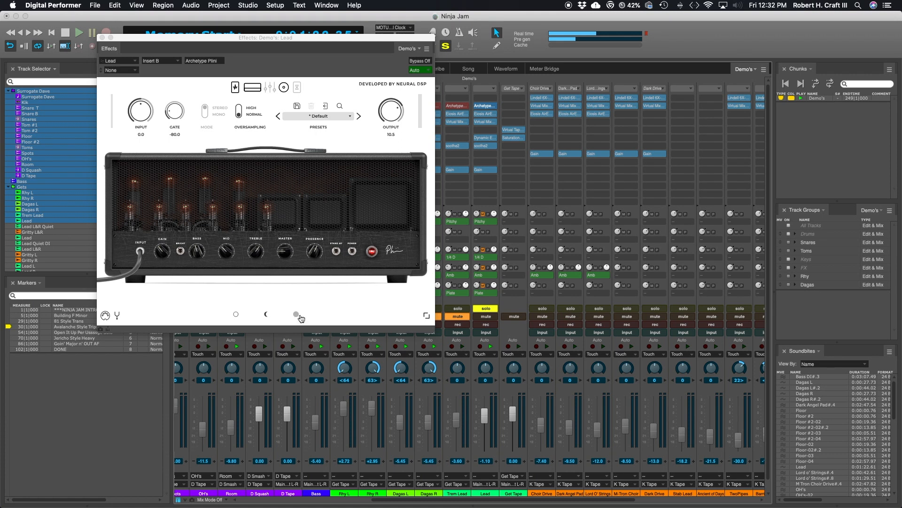
left_click(271, 315)
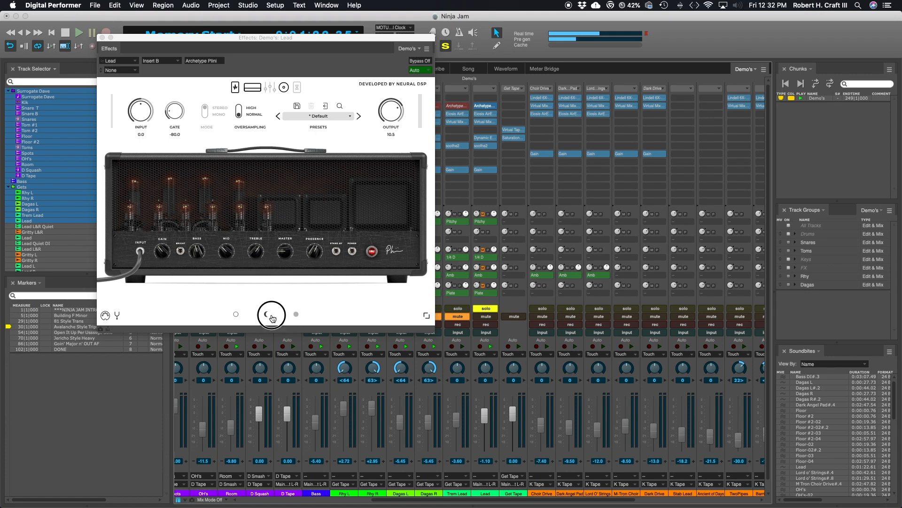
left_click(296, 314)
left_click(283, 87)
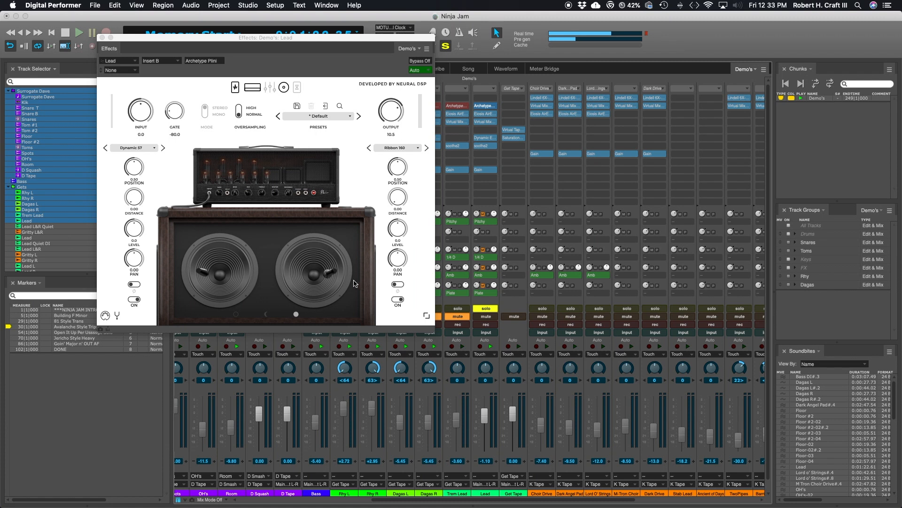
left_click(102, 37)
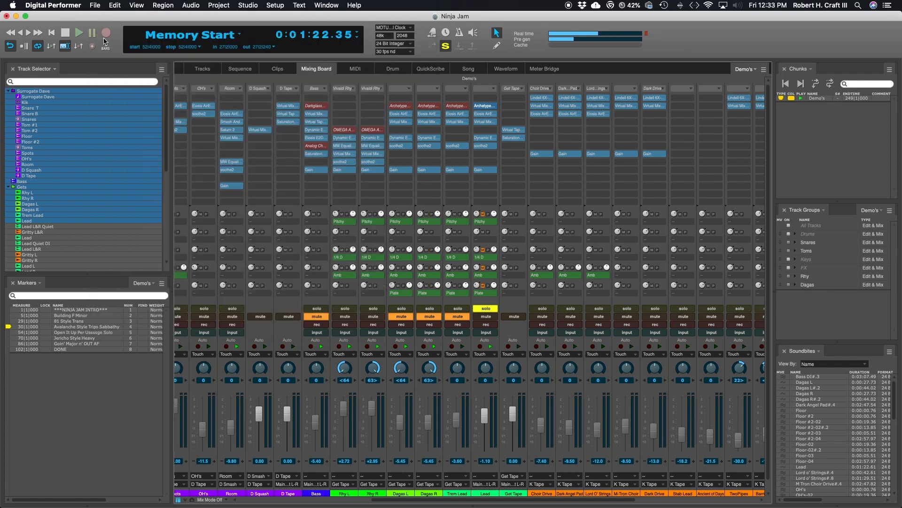
Step: Open the Eiosis AirEQ Premium on the Lead track and switch off its two highest Bell bands
double_click(484, 113)
left_click(374, 249)
left_click(344, 251)
left_click(367, 250)
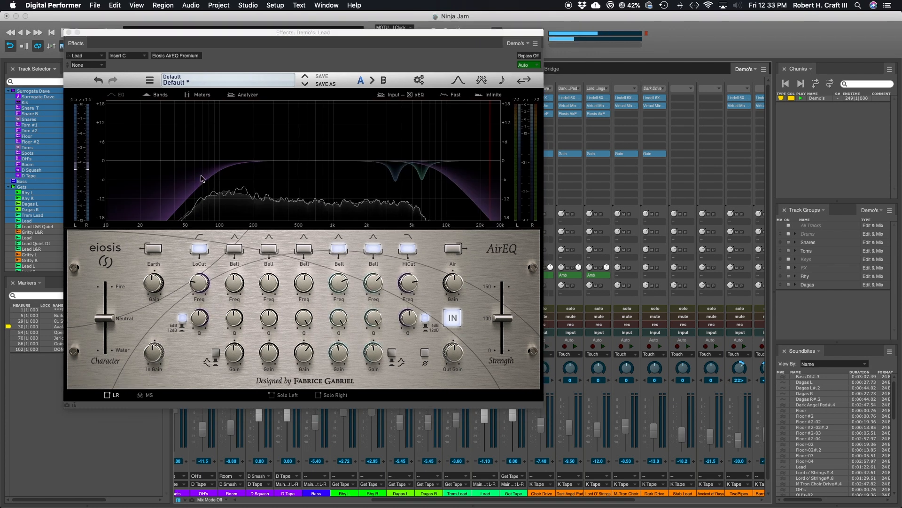
left_click(340, 251)
left_click(373, 250)
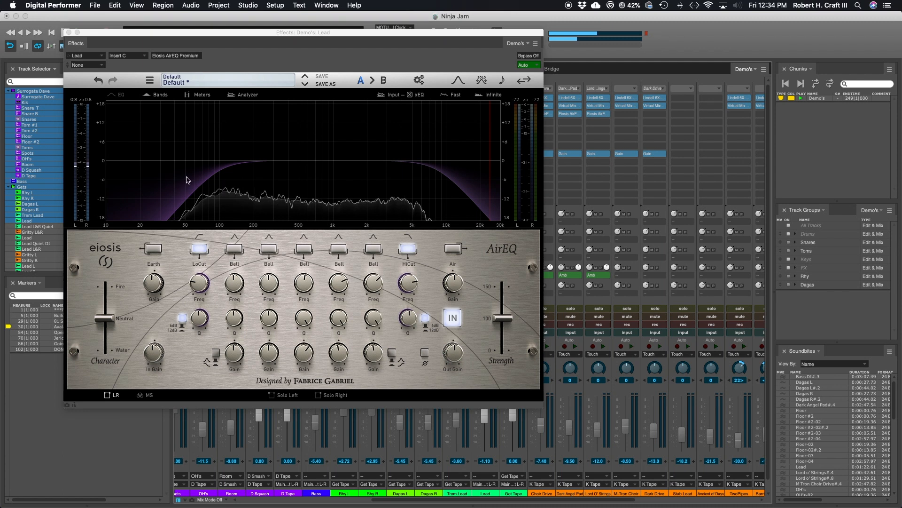
Step: Compare the Lead sound with the AirEQ bypassed and active, and leave the EQ engaged
left_click_drag(371, 39, 401, 54)
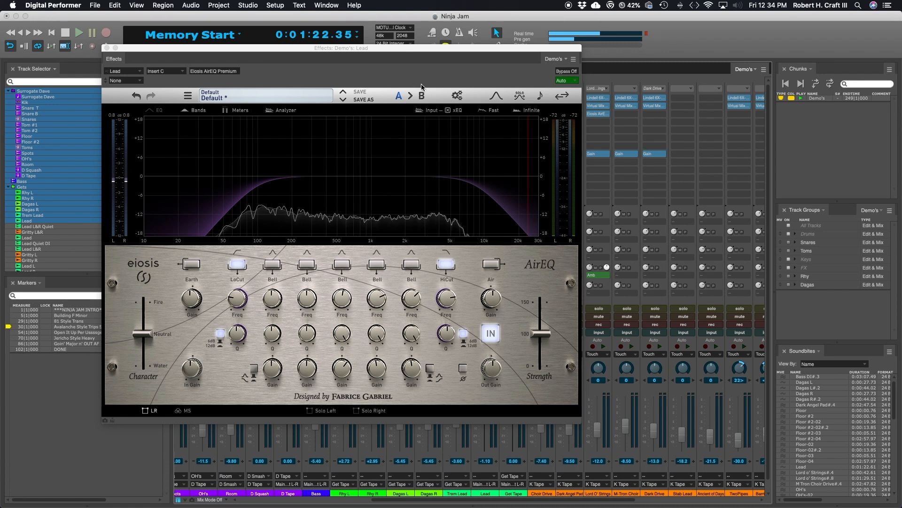
left_click(566, 73)
left_click(566, 74)
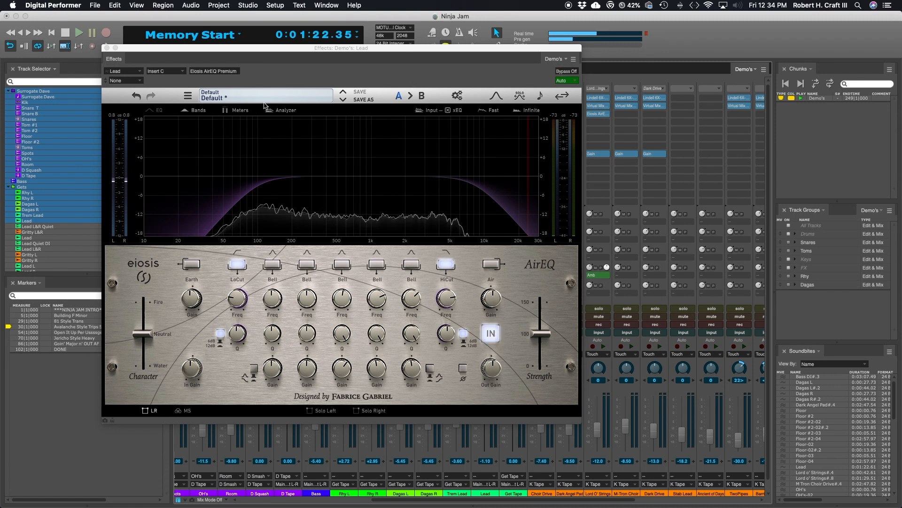
left_click(566, 72)
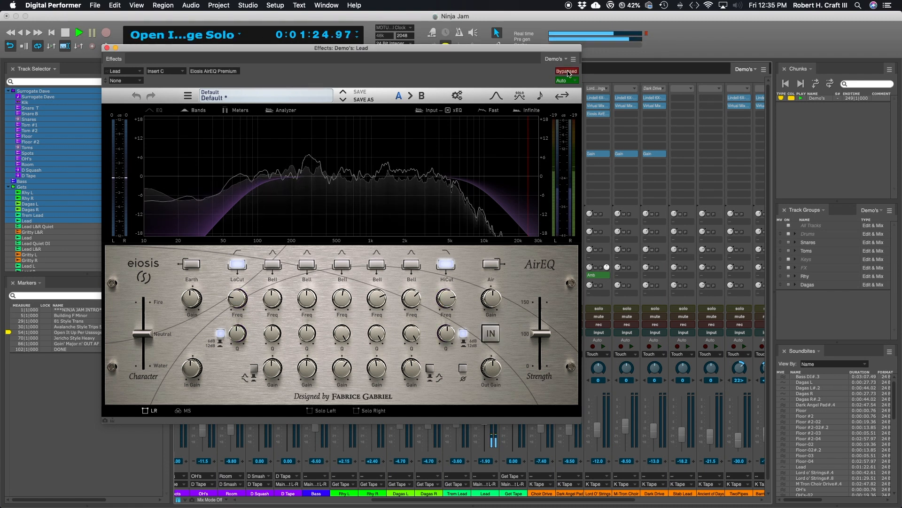
left_click(567, 72)
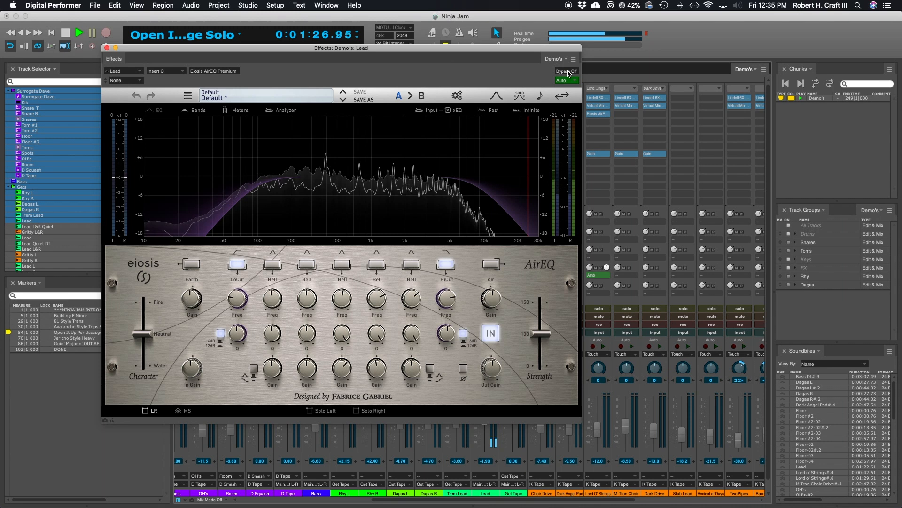
left_click(492, 337)
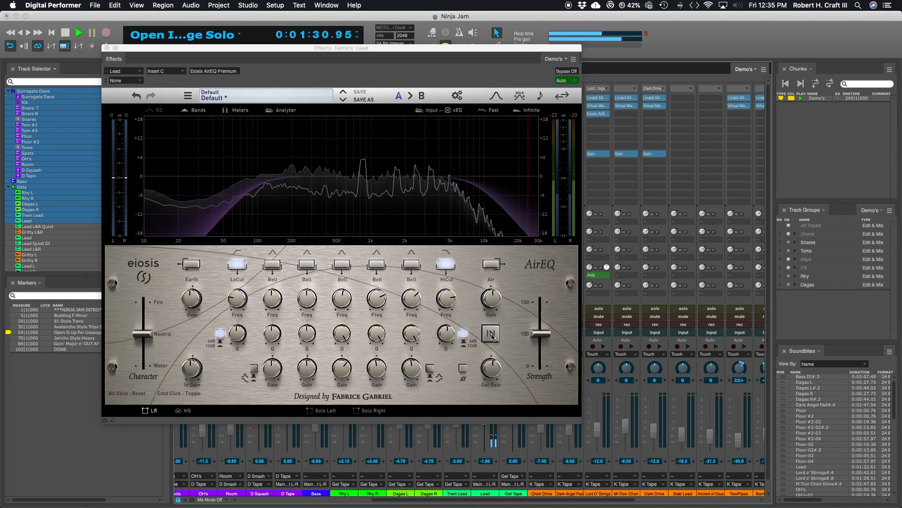
left_click(492, 336)
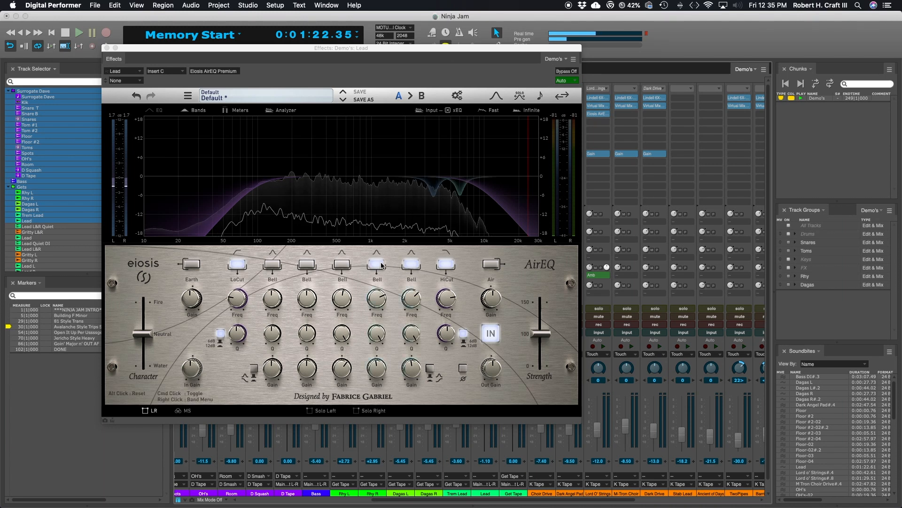
Step: Toggle each of the two highest Bell bands off and on to examine their individual cuts, leaving both active
left_click(411, 265)
left_click(412, 265)
left_click(376, 265)
left_click(374, 265)
left_click(414, 266)
left_click(416, 266)
left_click(377, 266)
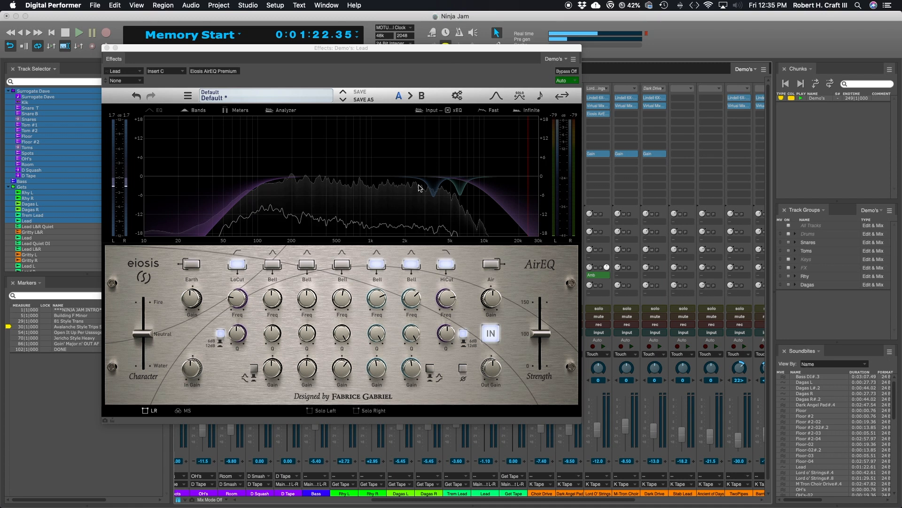
Step: Move the AirEQ window aside to check the Archetype Plini cabinet microphones, and bring the EQ back into view
left_click_drag(438, 48, 362, 45)
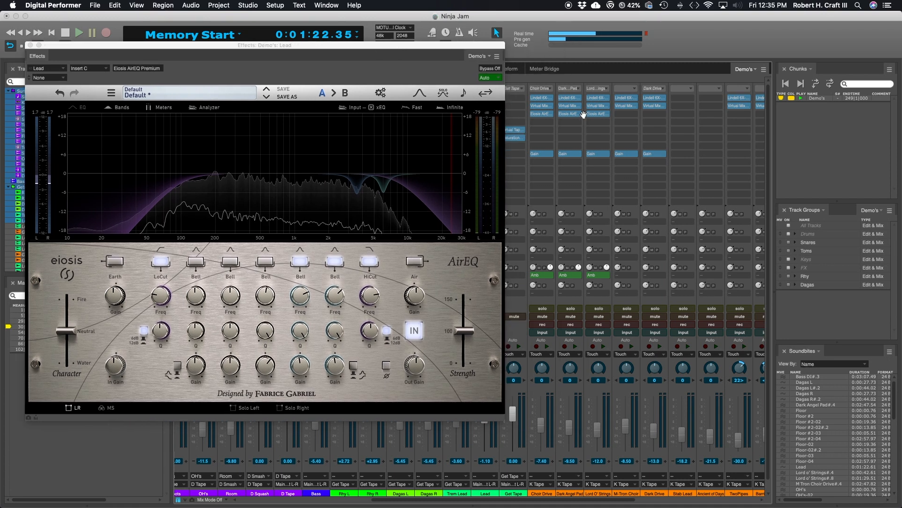
left_click_drag(445, 45, 372, 47)
left_click(492, 104)
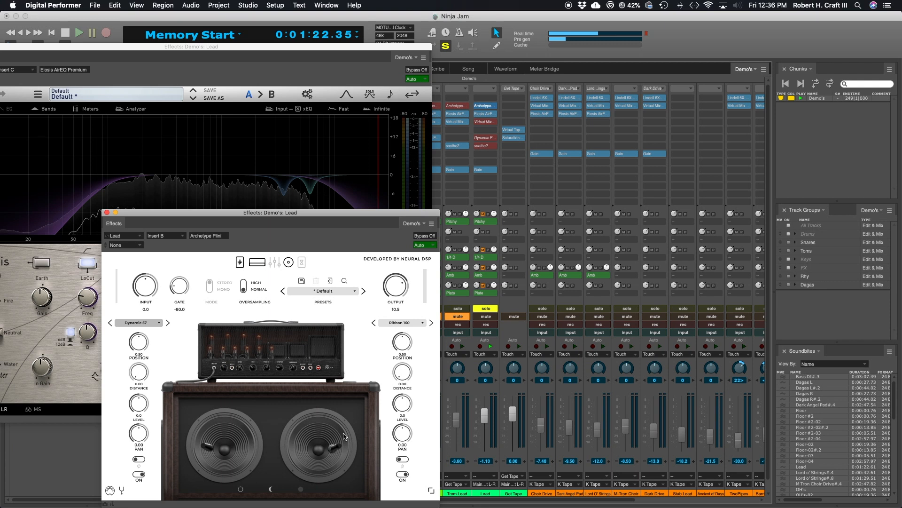
left_click(107, 213)
left_click_drag(221, 45, 413, 66)
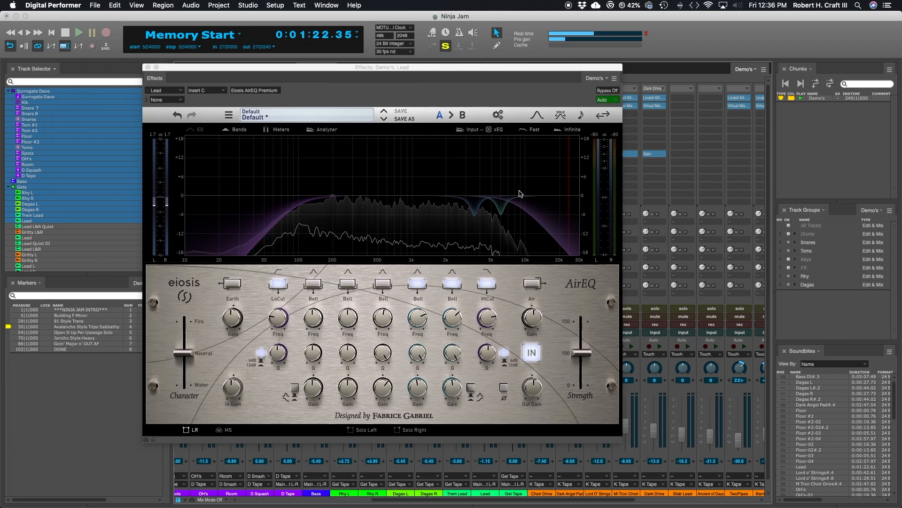
Step: Switch both upper Bell cuts off and re-enable them one at a time to inspect their frequencies
left_click(453, 284)
left_click(418, 284)
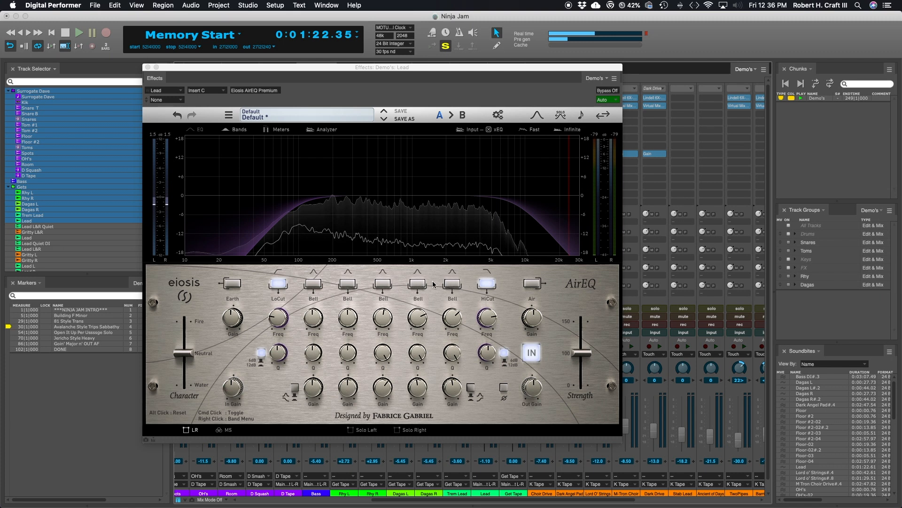
left_click(422, 284)
left_click(452, 284)
left_click(421, 284)
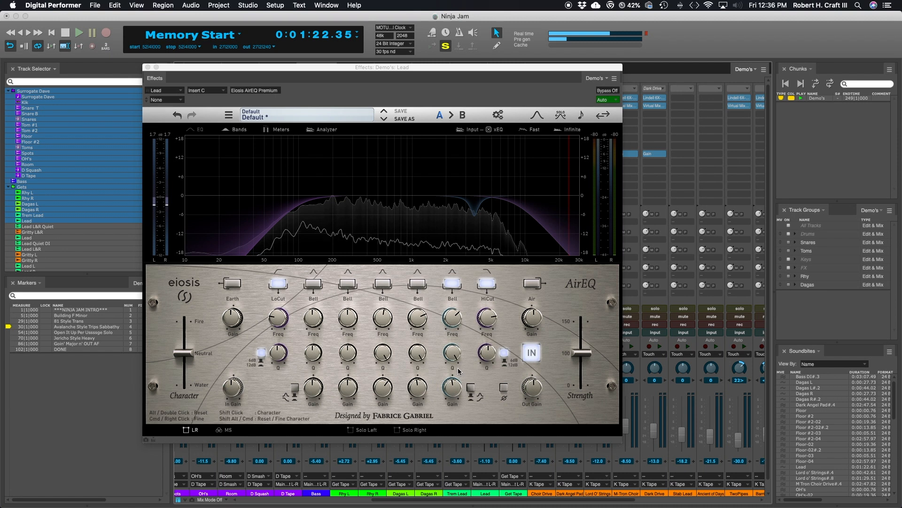
mouse_move(453, 323)
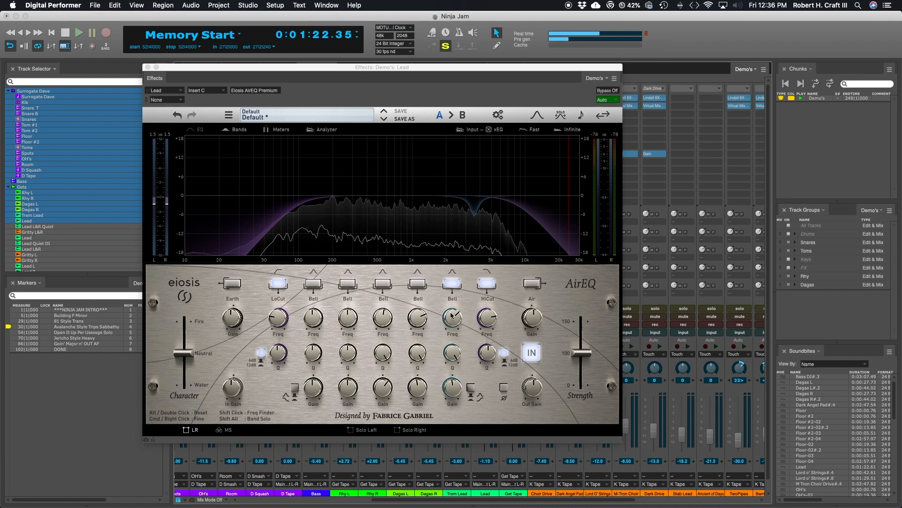
left_click(419, 283)
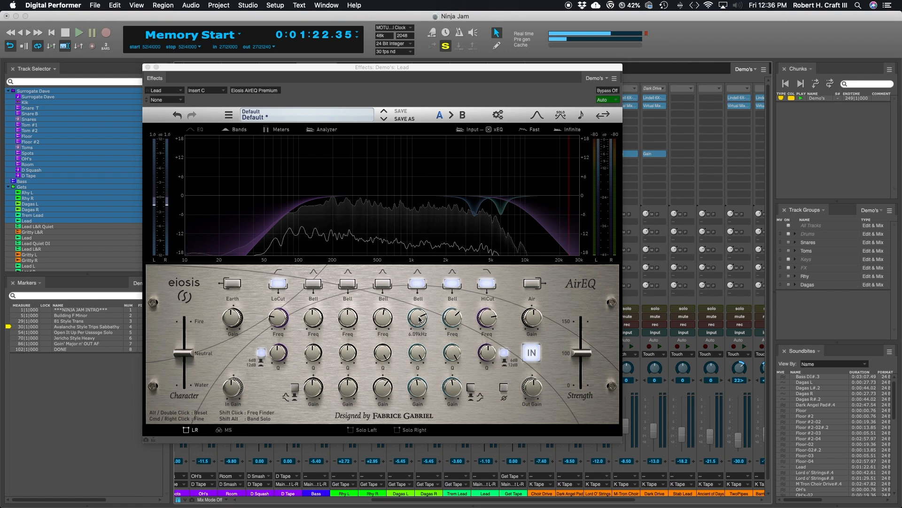
Step: Compare the EQ curve with the two upper Bell cuts disabled and enabled together, leaving both enabled
left_click(419, 284)
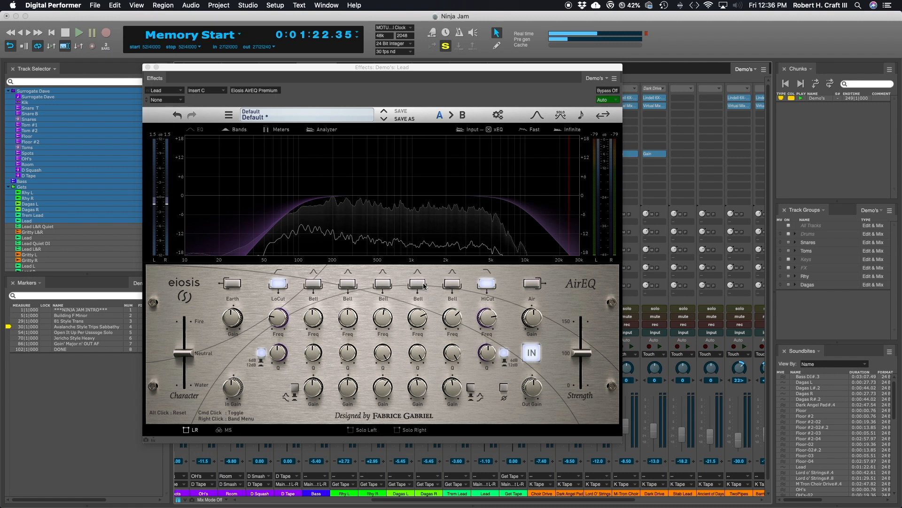
left_click(419, 285)
left_click(452, 283)
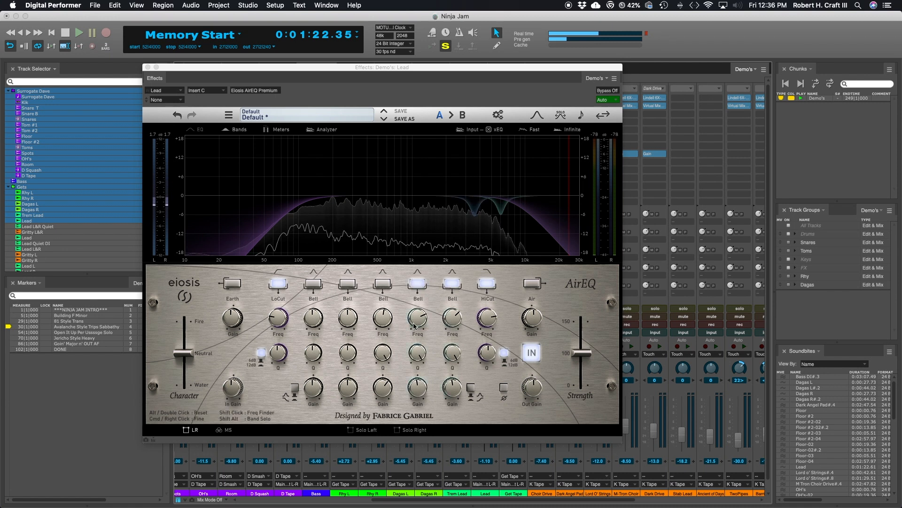
left_click(454, 285)
left_click(416, 284)
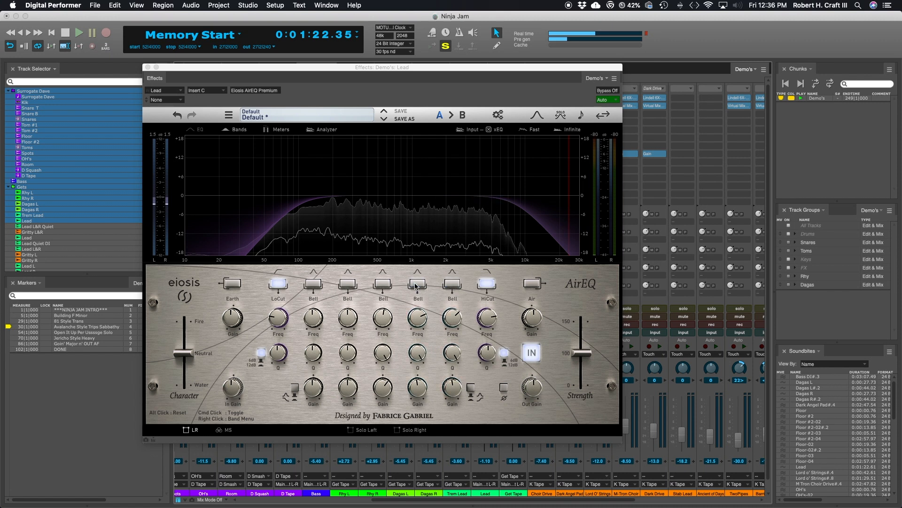
left_click(451, 286)
left_click(420, 284)
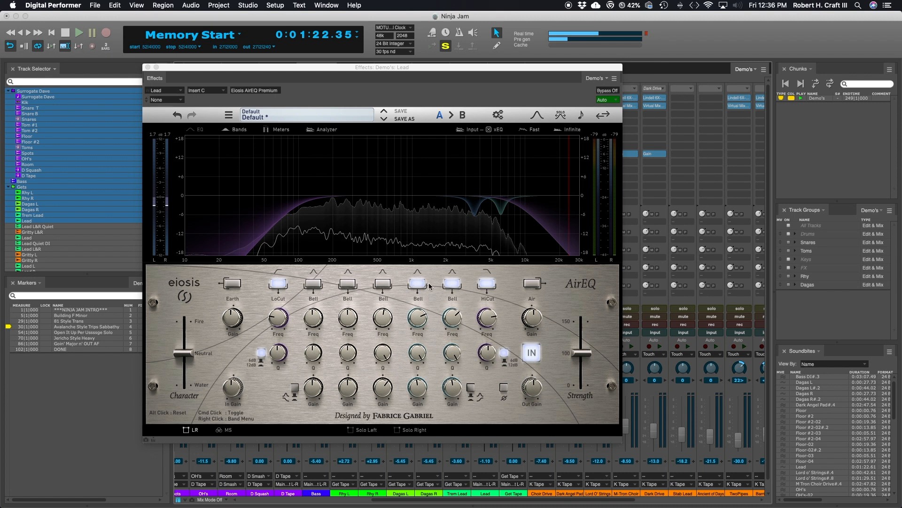
Step: Switch both upper Bell cuts off for playback and bring them back one at a time to hear their effect on the Lead
left_click(453, 284)
left_click(417, 285)
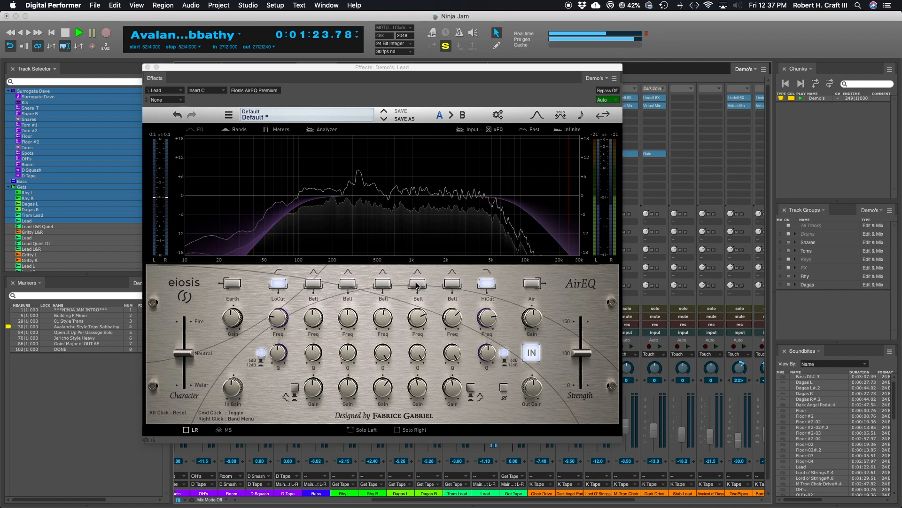
left_click(416, 285)
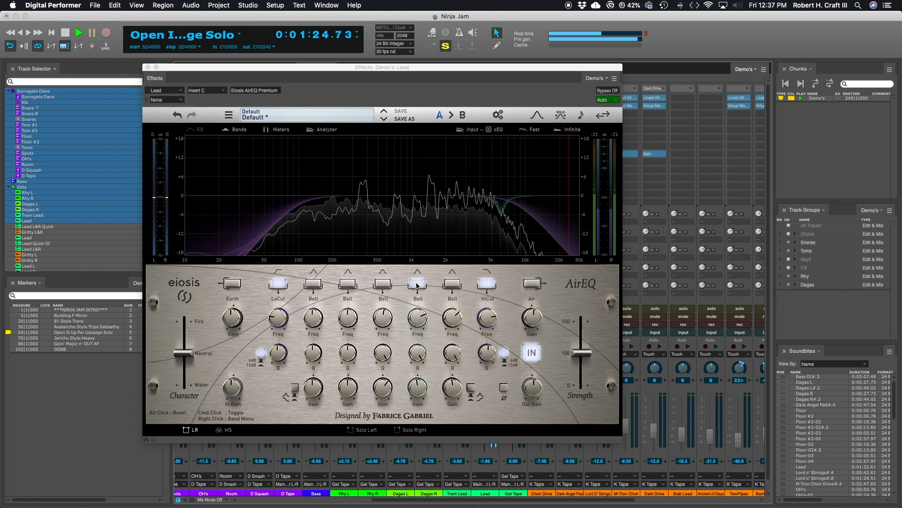
left_click(456, 286)
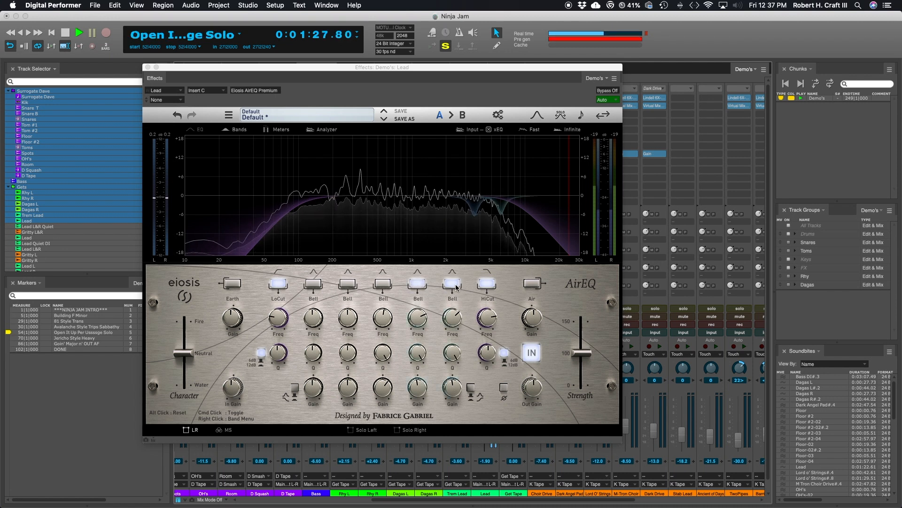
Step: Bypass each upper Bell cut individually during playback to compare the Lead's sound, leaving both active
left_click(416, 285)
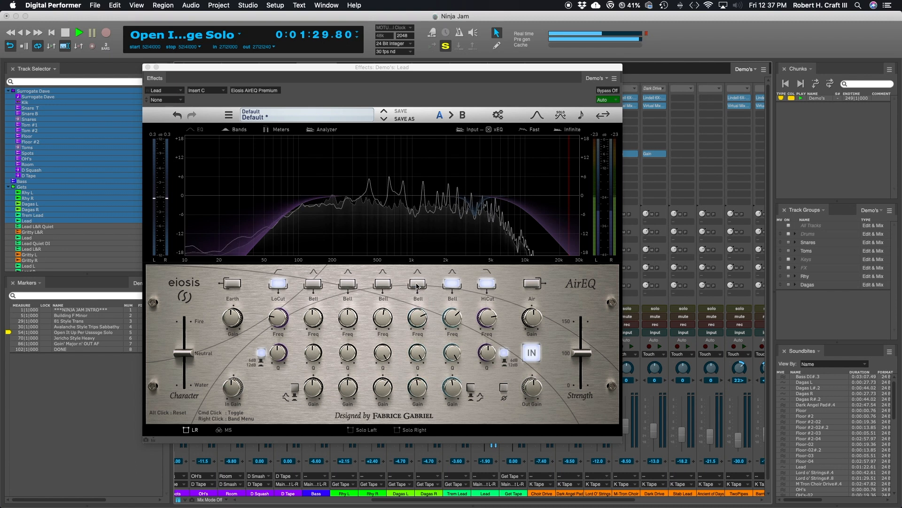
left_click(417, 285)
left_click(454, 285)
left_click(454, 284)
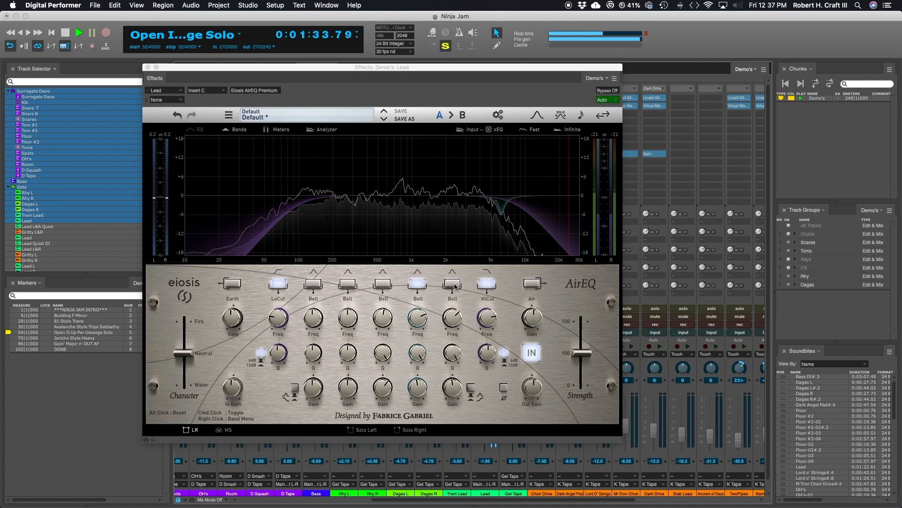
left_click(454, 285)
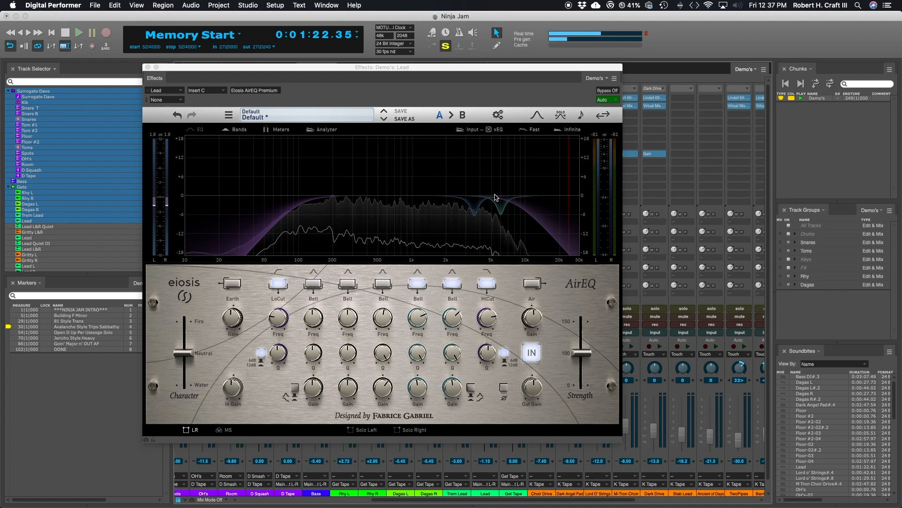
Step: Show the AirEQ's overall EQ curve, check the upper Bell Q settings against it, and close the plug-in window
left_click(190, 130)
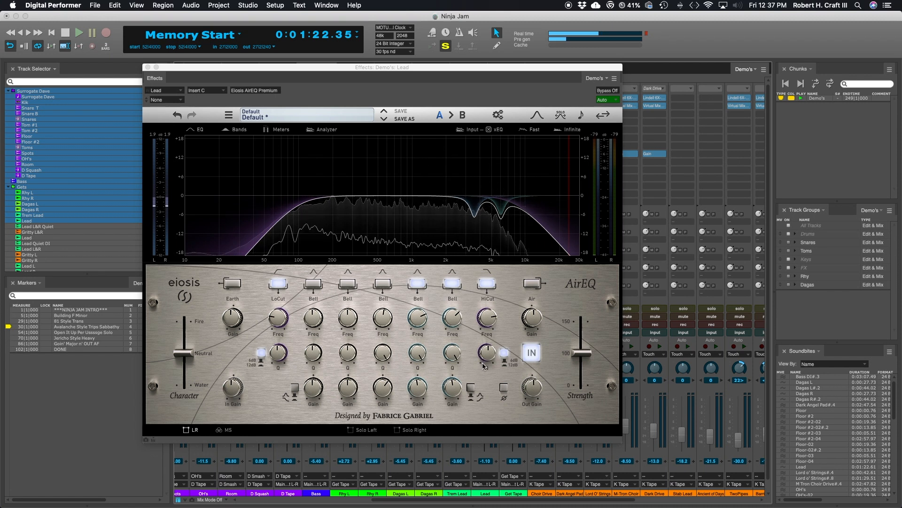
mouse_move(449, 353)
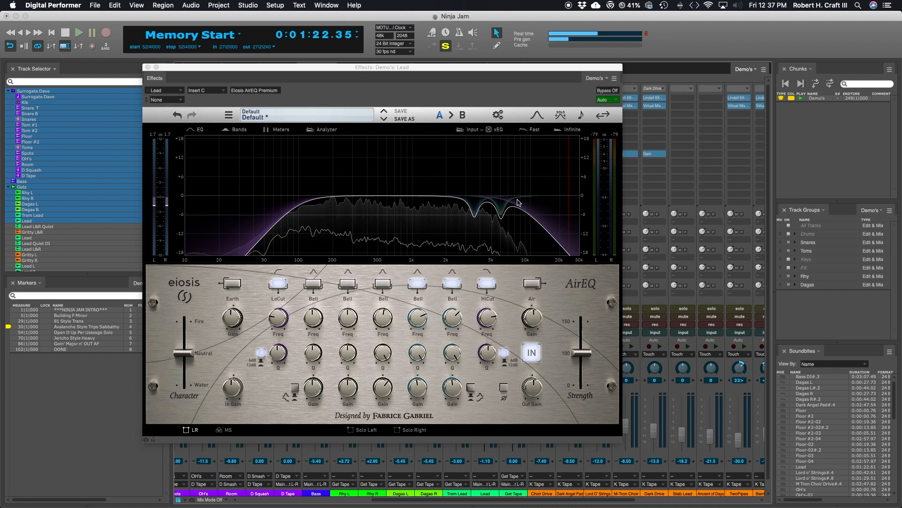
left_click(147, 68)
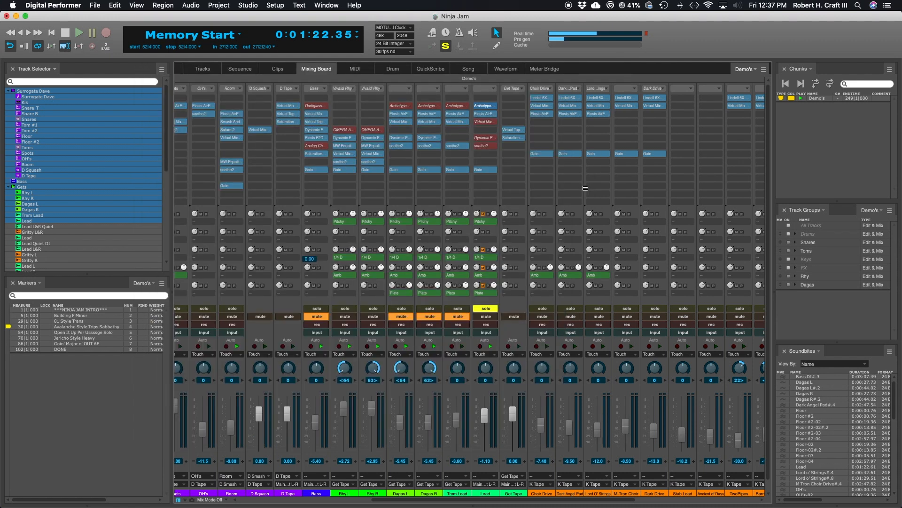
Step: Compare the Rhy L track's MW Equalizer curve with the Lead's AirEQ curve, closing each plug-in after viewing
left_click(346, 146)
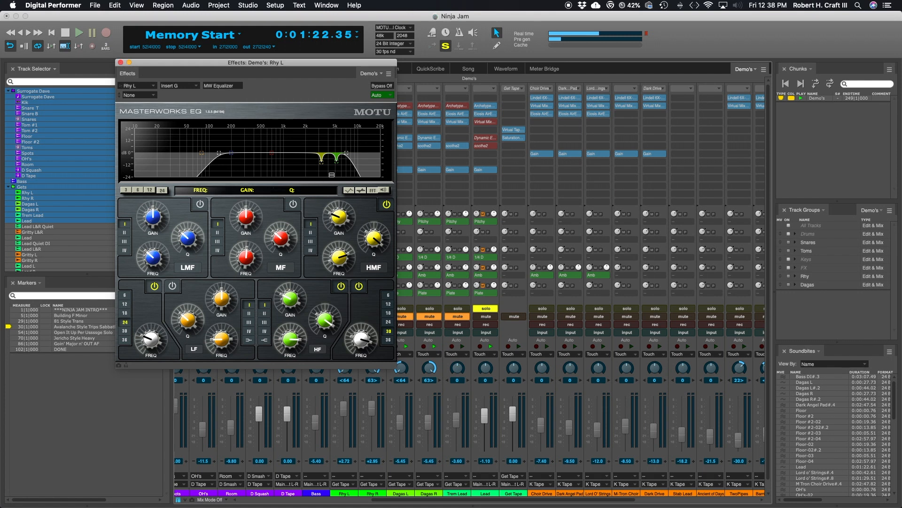
left_click(120, 62)
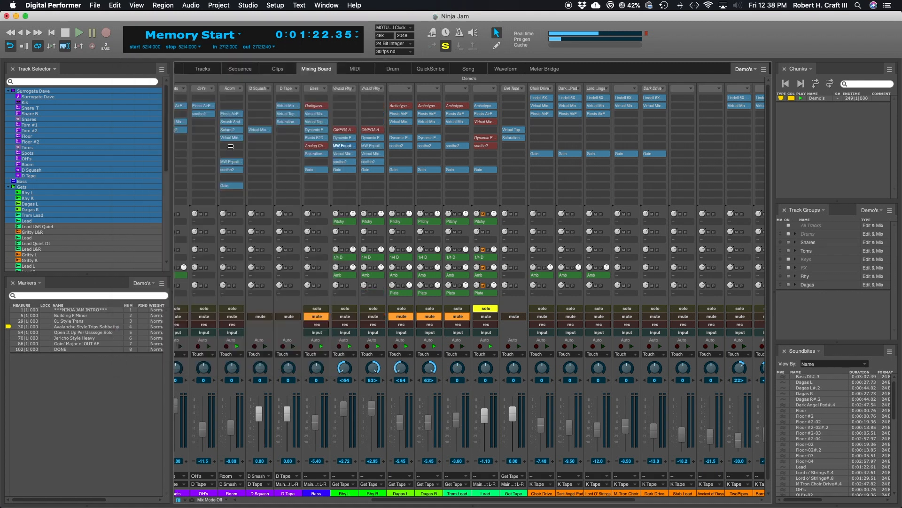
left_click(489, 113)
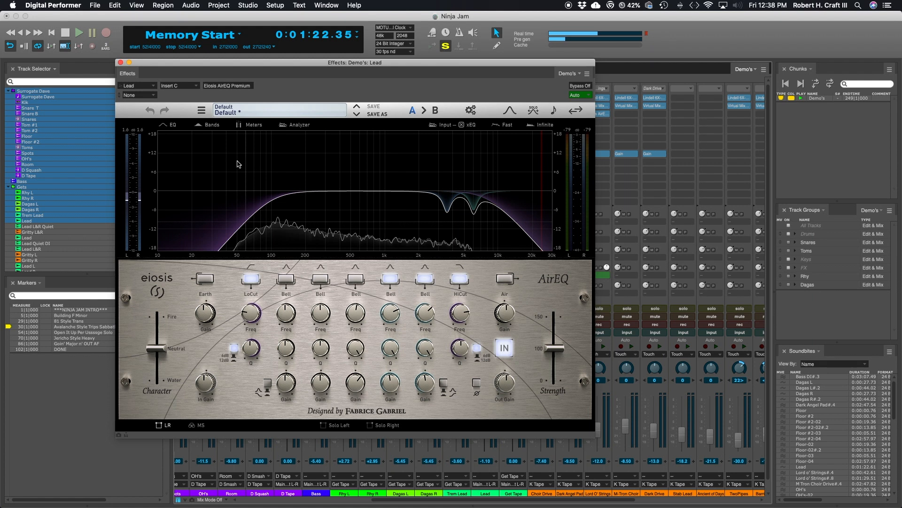
key("super+w")
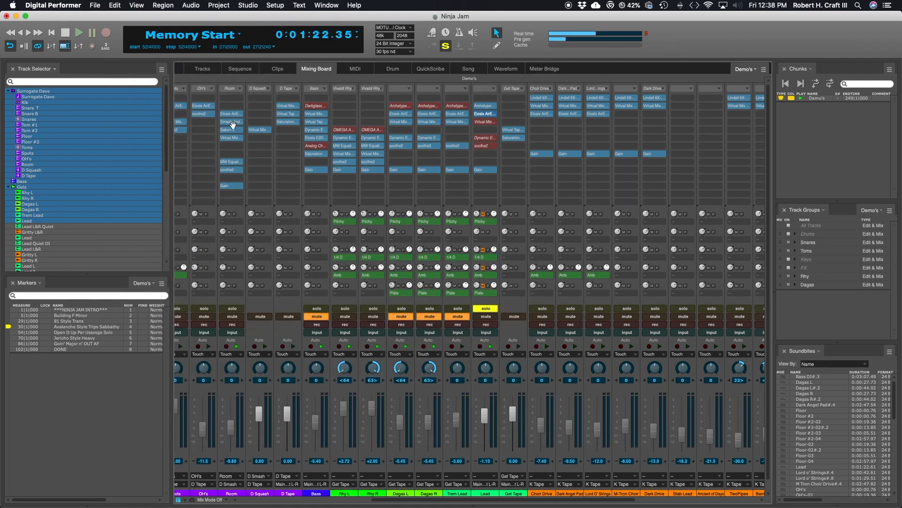
Step: Enable and open the Lead's Virtual Mix Rack, and examine the CS-EQ's HF gain and the FG-N's upper-mid band
left_click(487, 122)
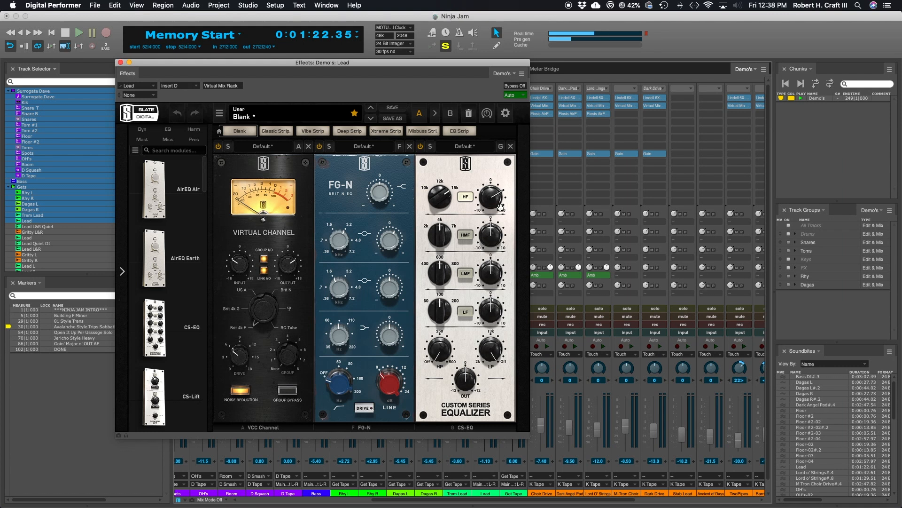
left_click_drag(488, 201, 489, 203)
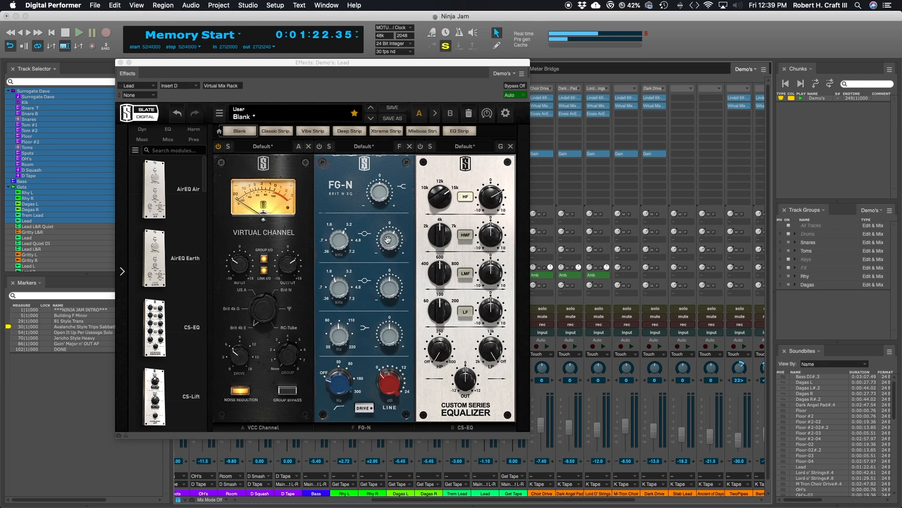
left_click(335, 236)
left_click(487, 200)
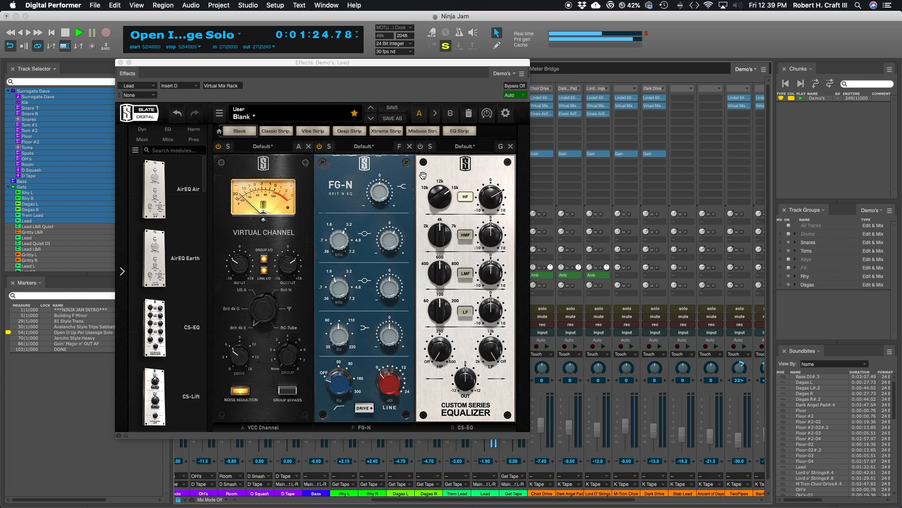
Step: Compare the Lead's sound with the Virtual Mix Rack's CS-EQ and FG-N modules off and on during playback
left_click(420, 146)
left_click(318, 144)
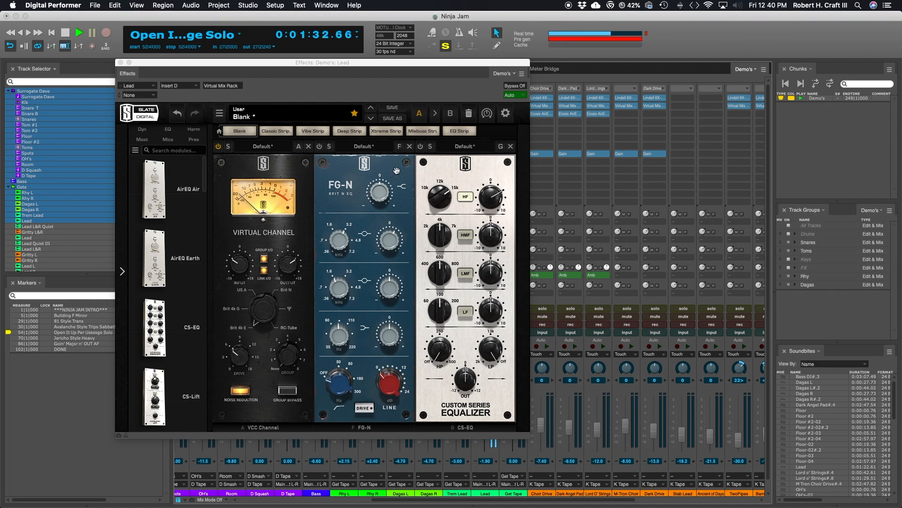
left_click(319, 146)
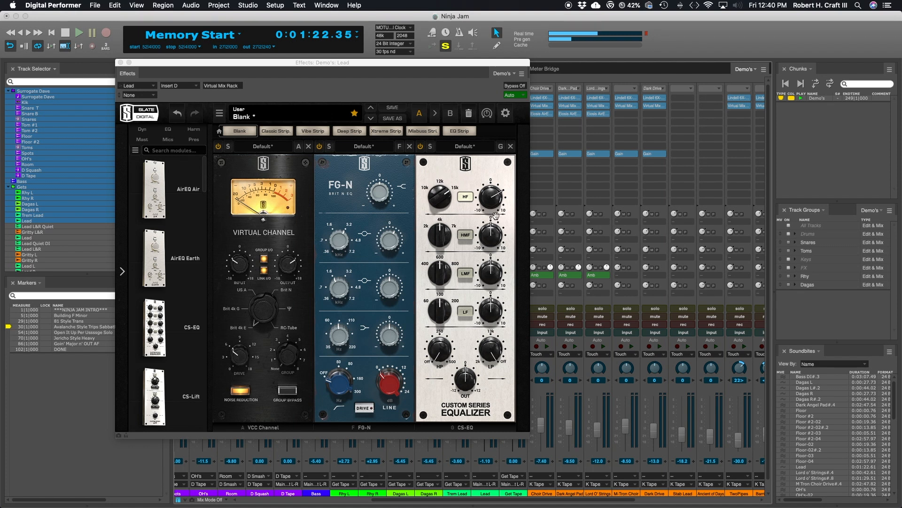
Step: Close the Virtual Mix Rack to audition the Lead from the mixer, stop playback, and briefly reopen the rack to review its modules
left_click(120, 62)
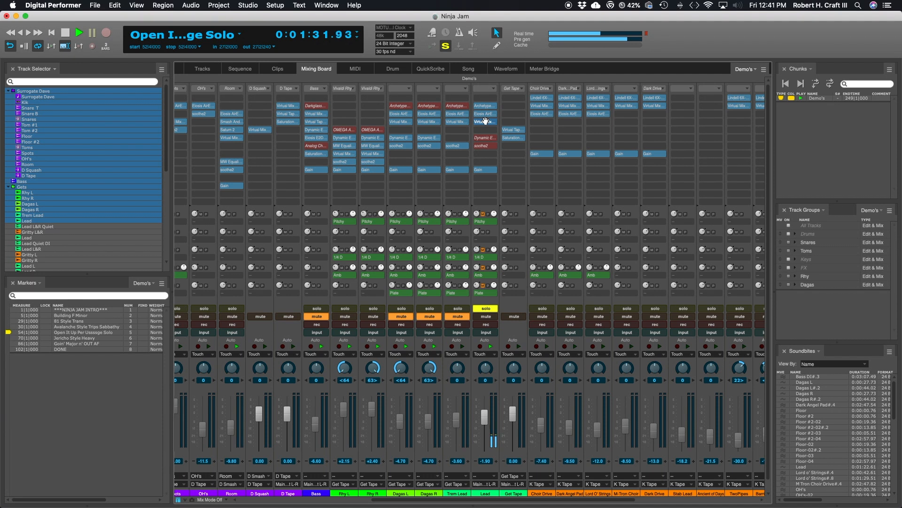
key("space")
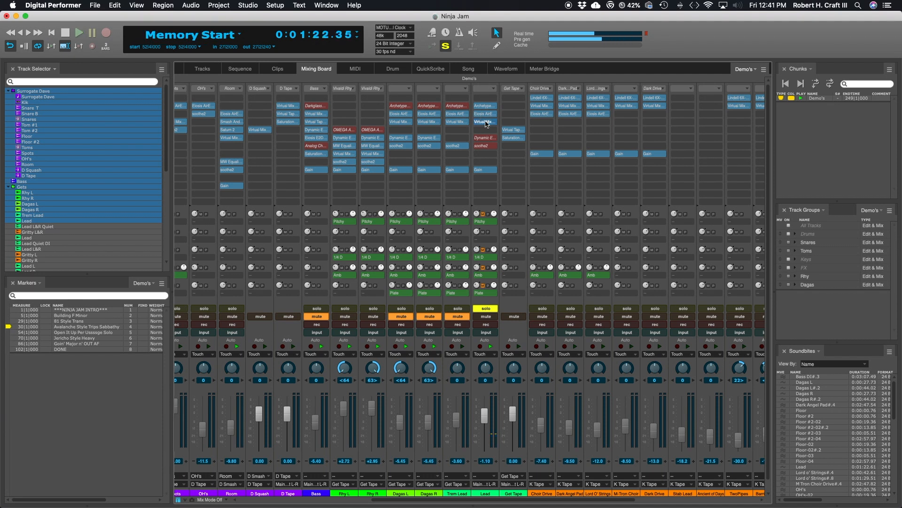
left_click(486, 121)
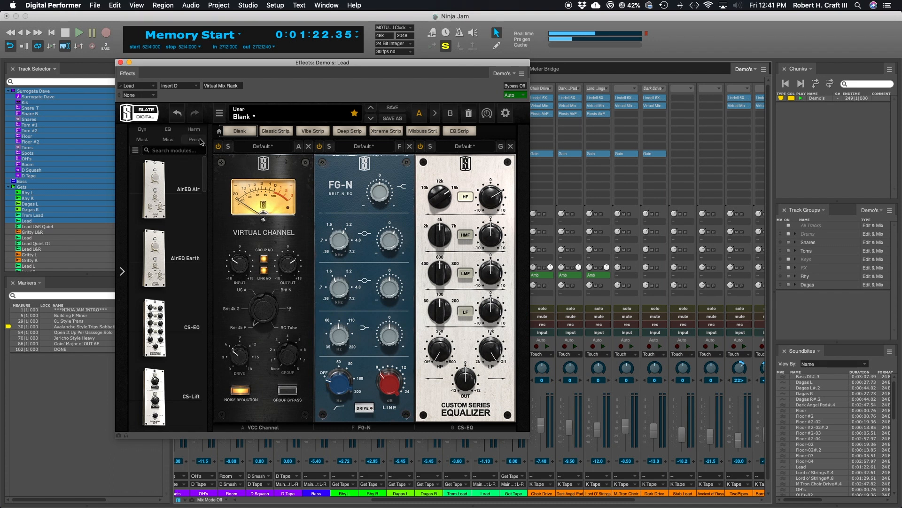
left_click(120, 62)
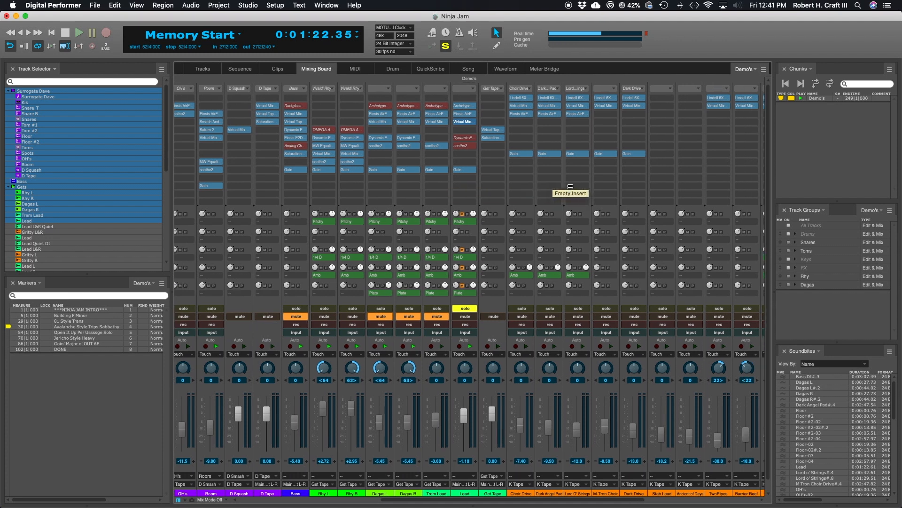
Step: Review the Lead's AirEQ, Archetype Plini and Virtual Mix Rack one after another, closing each window
scroll(568, 186, "right", 1)
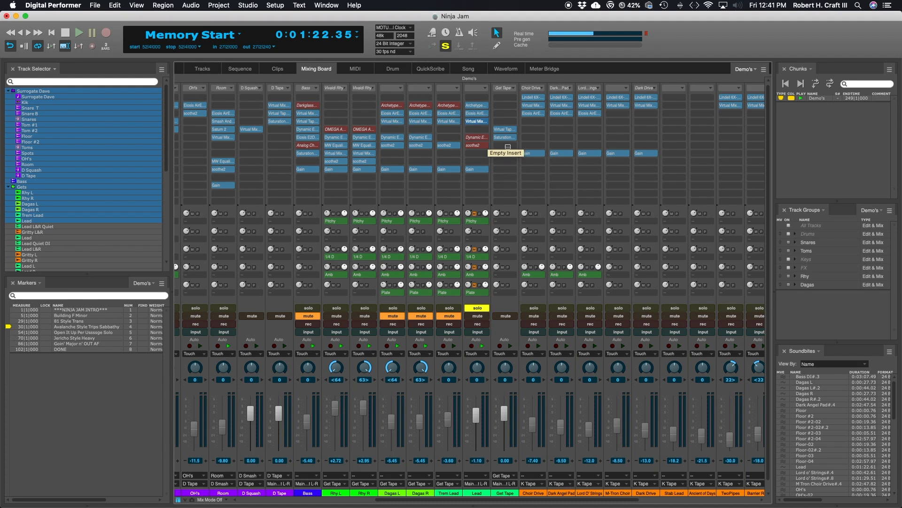
left_click(478, 113)
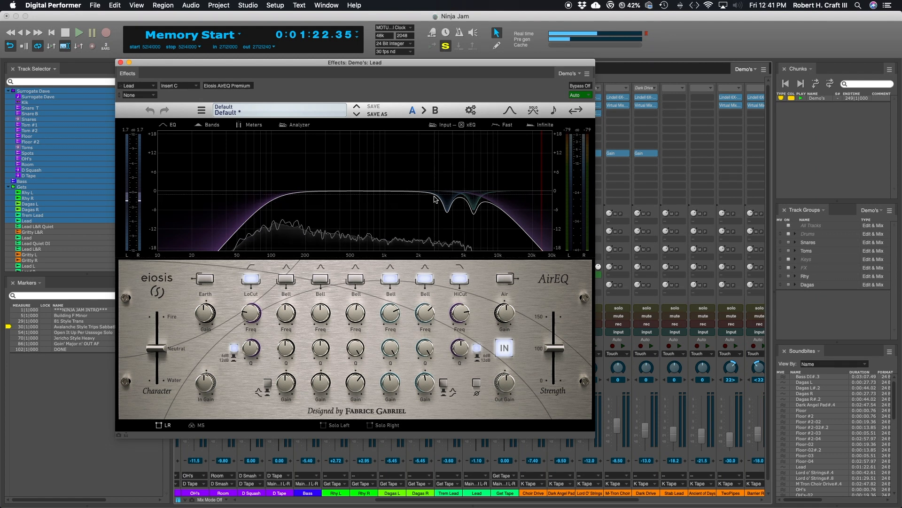
left_click(120, 63)
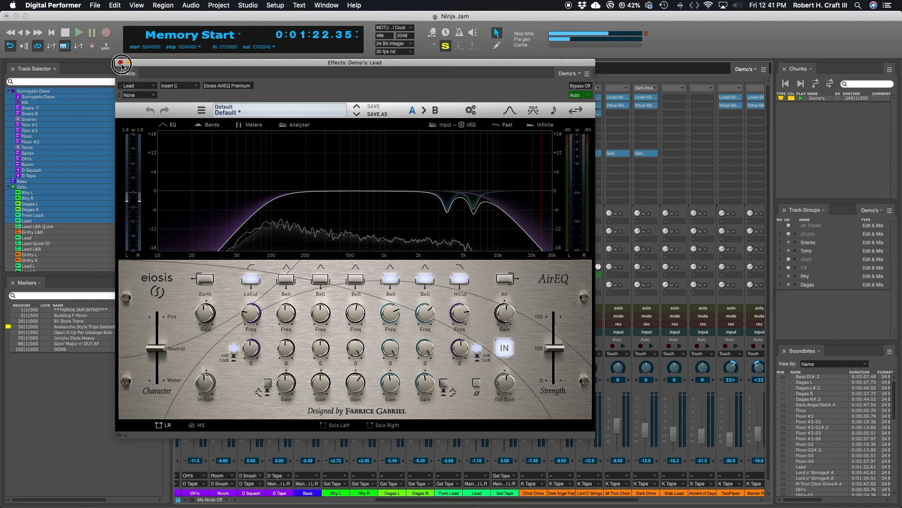
left_click(479, 106)
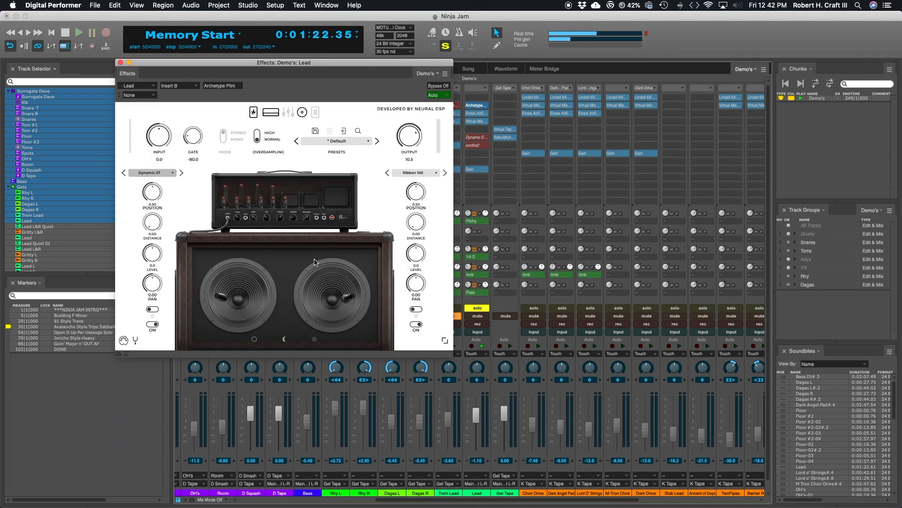
left_click(120, 62)
double_click(482, 122)
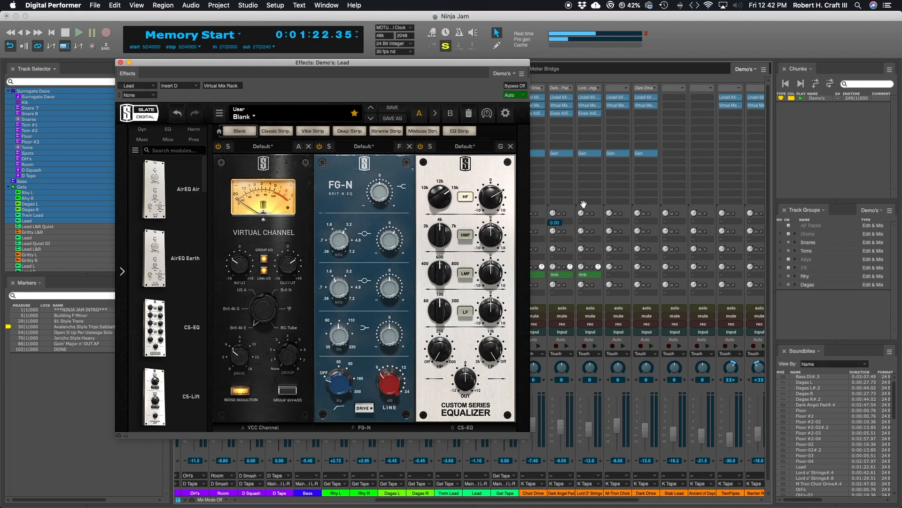
left_click(120, 62)
Step: Open the Lead's Dynamic Equalizer, take it out of bypass, and move its window clear of the Rhy L inserts
left_click(476, 137)
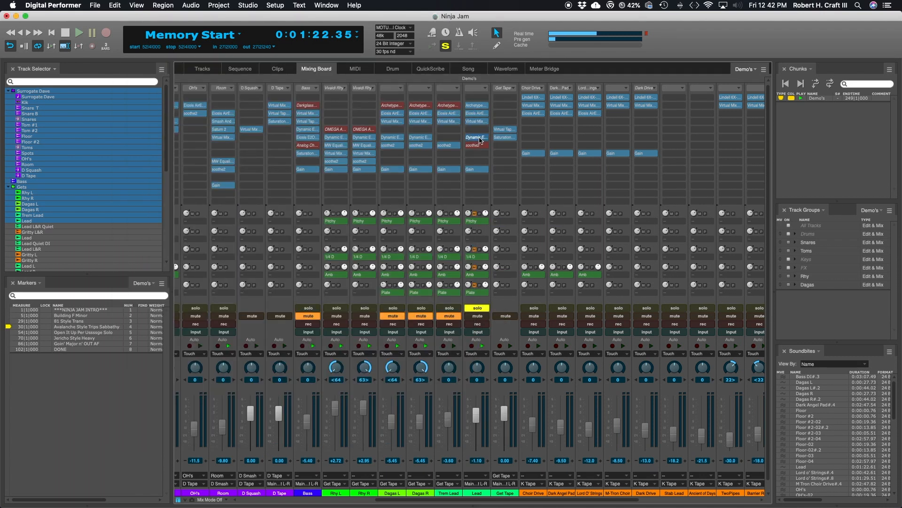
left_click(538, 86)
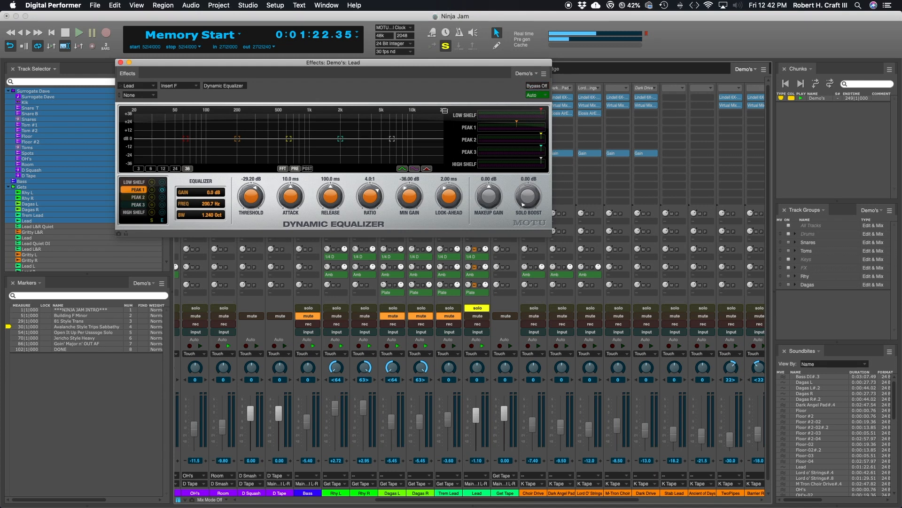
left_click_drag(348, 69, 609, 53)
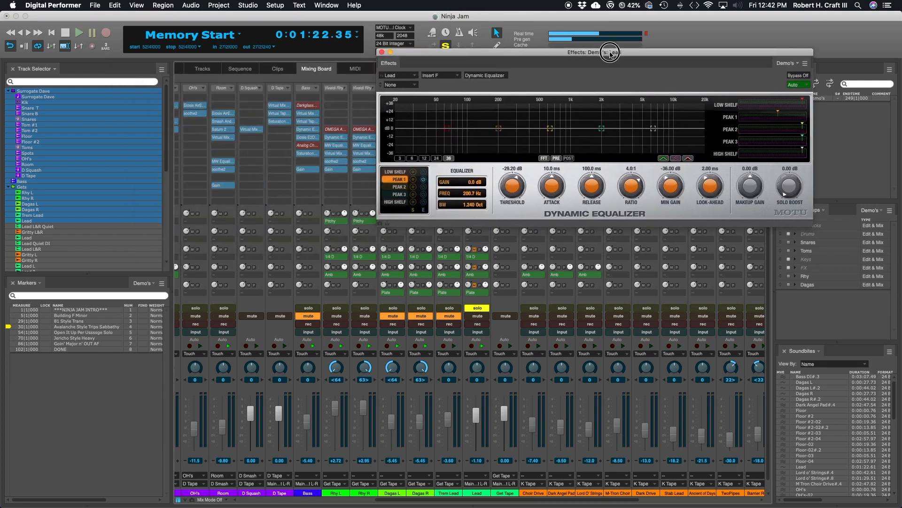
Step: Check Rhy L's Dynamic Equalizer for comparison, close it, and move the Lead's Dynamic Equalizer window back over the middle of the mixer
left_click(341, 138)
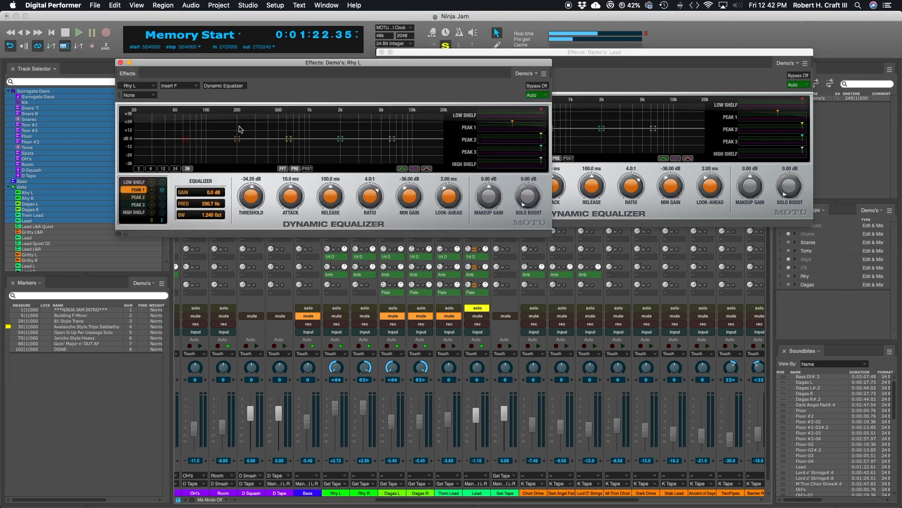
left_click(120, 62)
left_click_drag(599, 56, 433, 51)
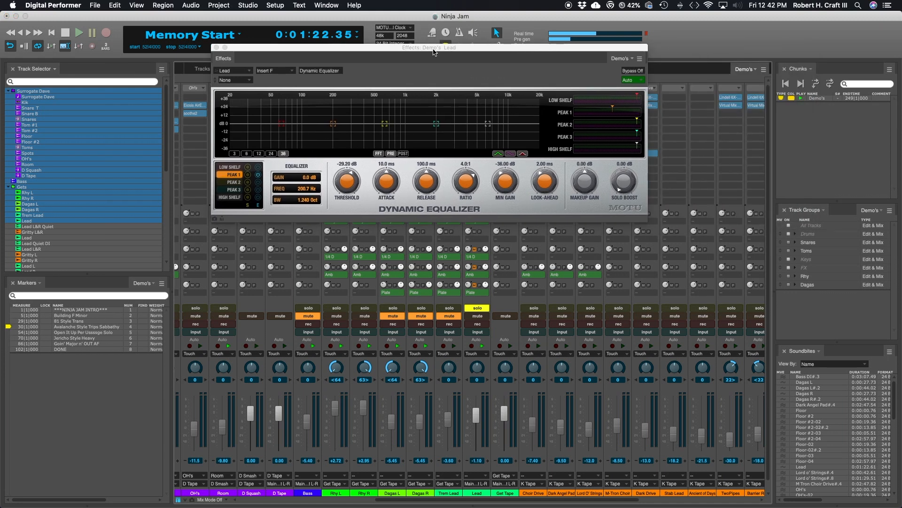
left_click_drag(434, 52, 424, 71)
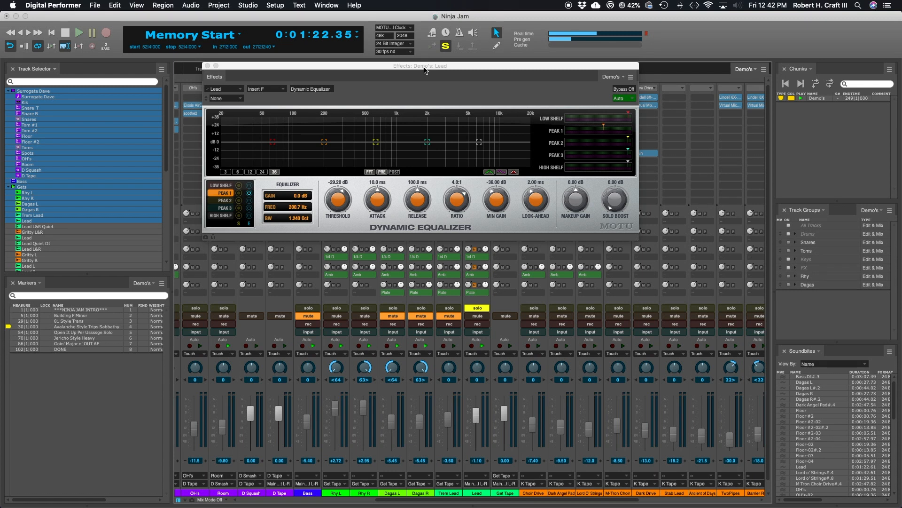
left_click_drag(424, 71, 415, 63)
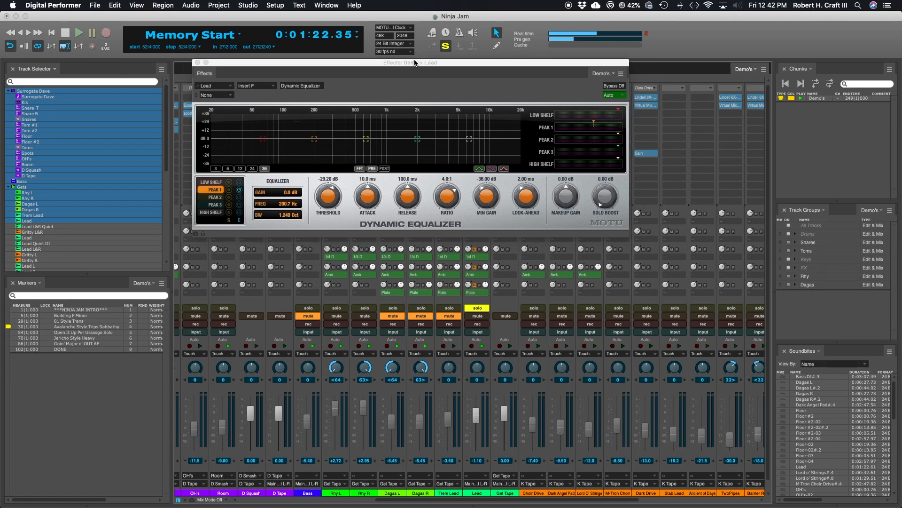
left_click_drag(415, 63, 410, 63)
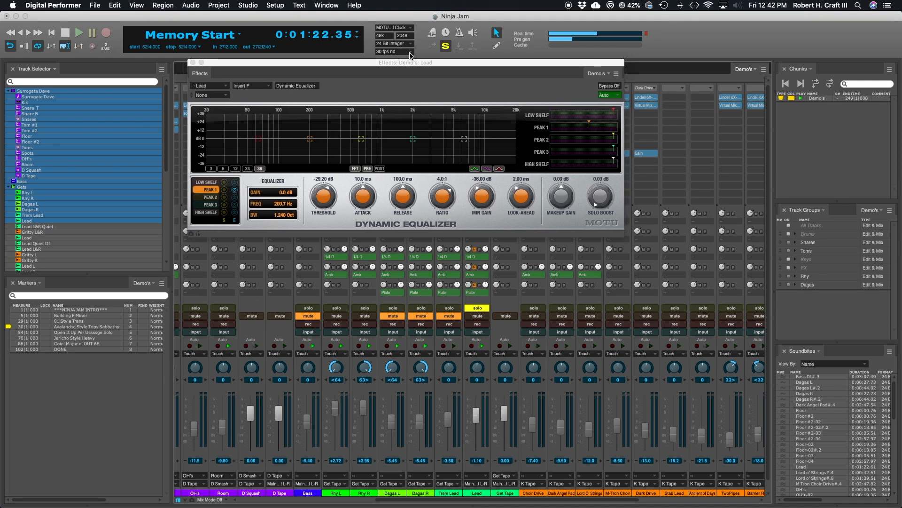
Step: Select the Peak 1 band and compare the Lead's Dynamic Equalizer bypassed and active during playback, ending with playback stopped
left_click(310, 140)
left_click(609, 87)
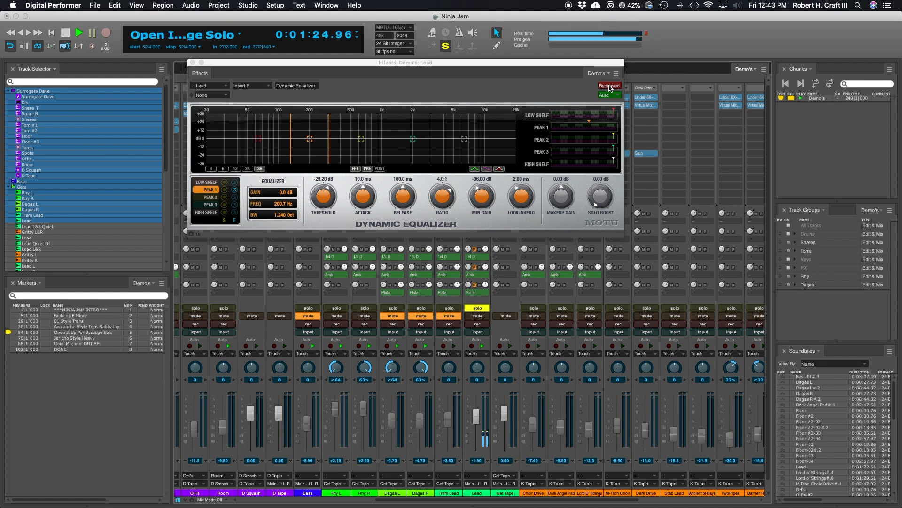
left_click(610, 86)
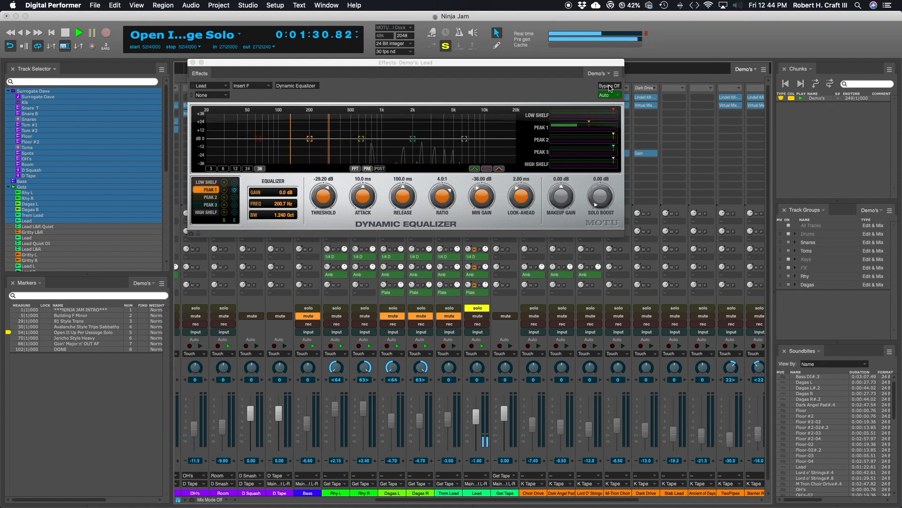
key("space")
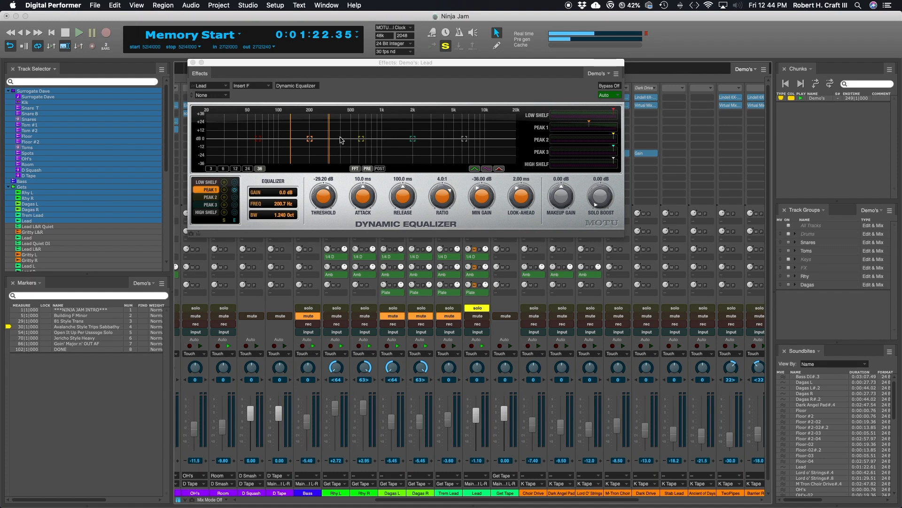
Step: Move the Dynamic Equalizer window aside, review the low-cut end of the Lead's AirEQ curve, and close AirEQ
left_click_drag(431, 62, 431, 44)
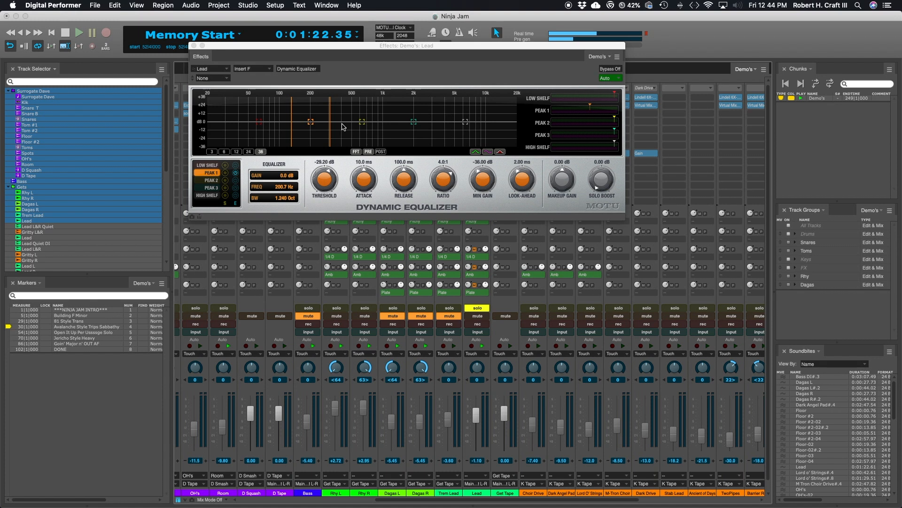
left_click_drag(364, 47, 556, 43)
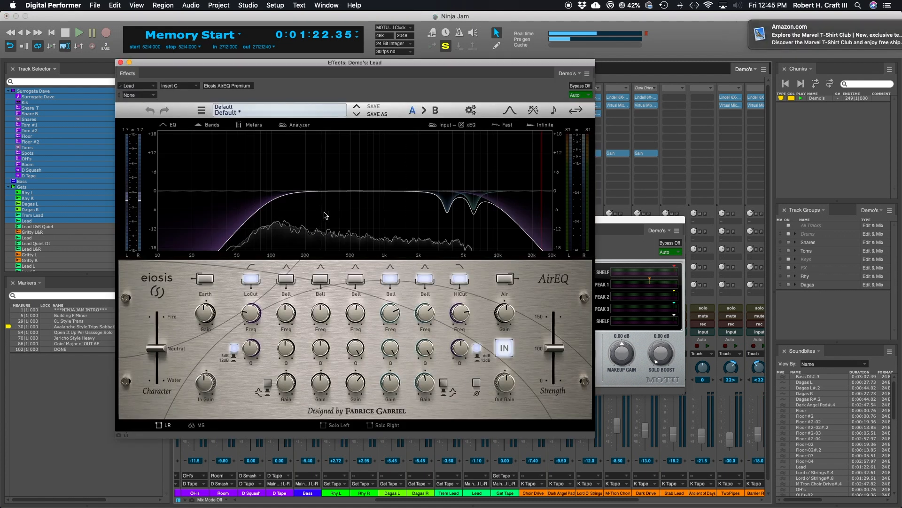
left_click_drag(301, 188, 306, 191)
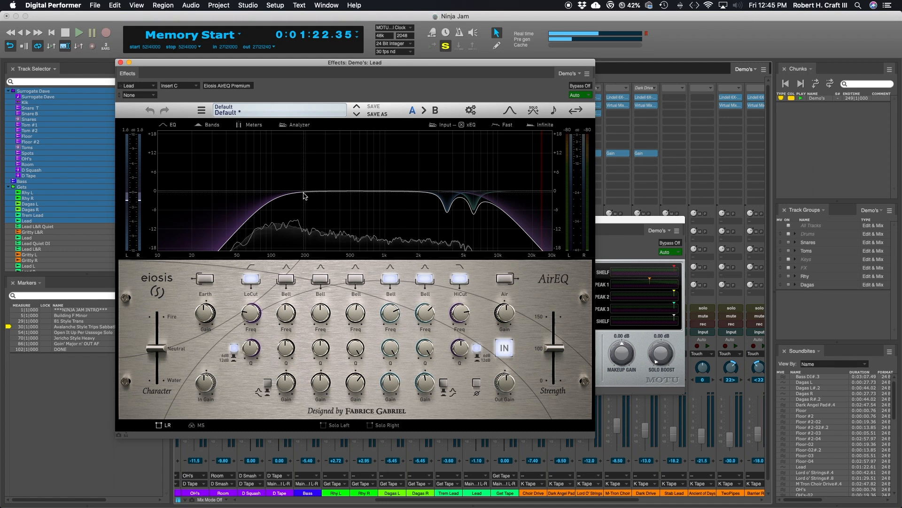
left_click(121, 65)
Step: Reposition the Lead's Dynamic Equalizer window over the mixer to review the Peak 1 band settings, and close it
left_click_drag(428, 221, 349, 112)
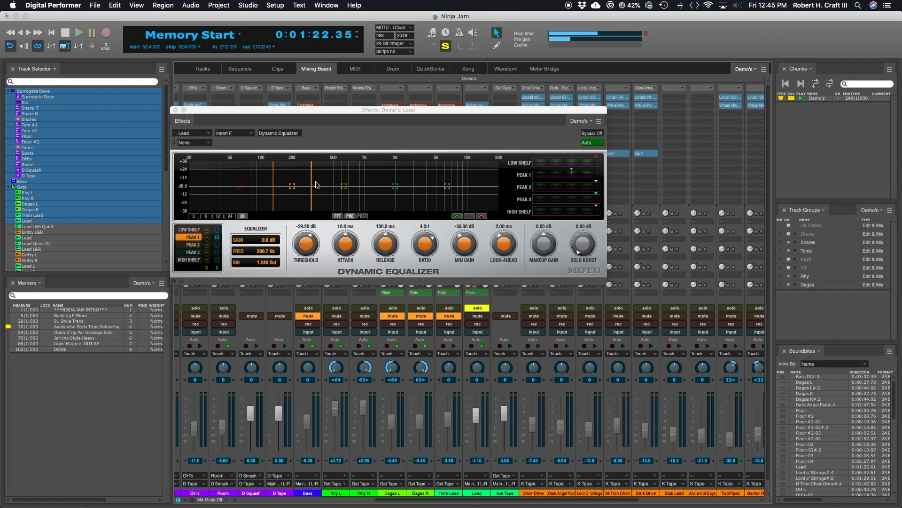
left_click_drag(397, 111, 396, 83)
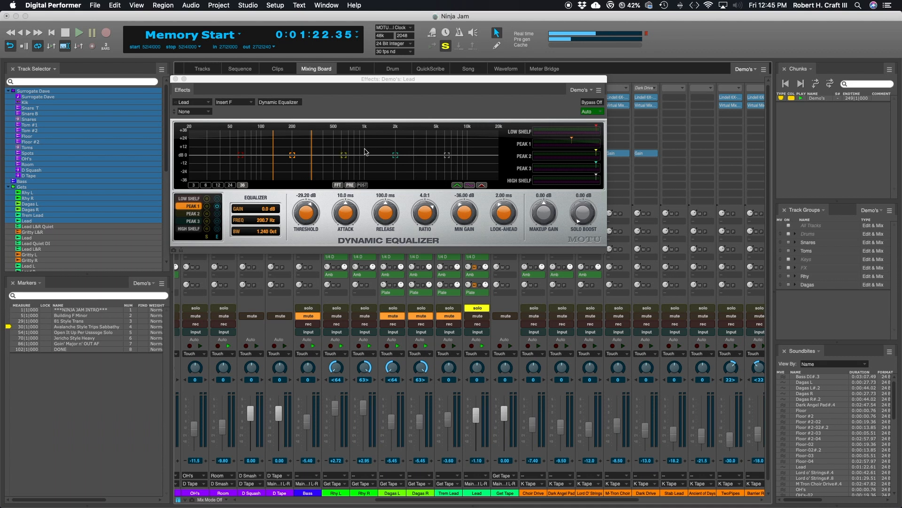
left_click_drag(360, 83, 360, 83)
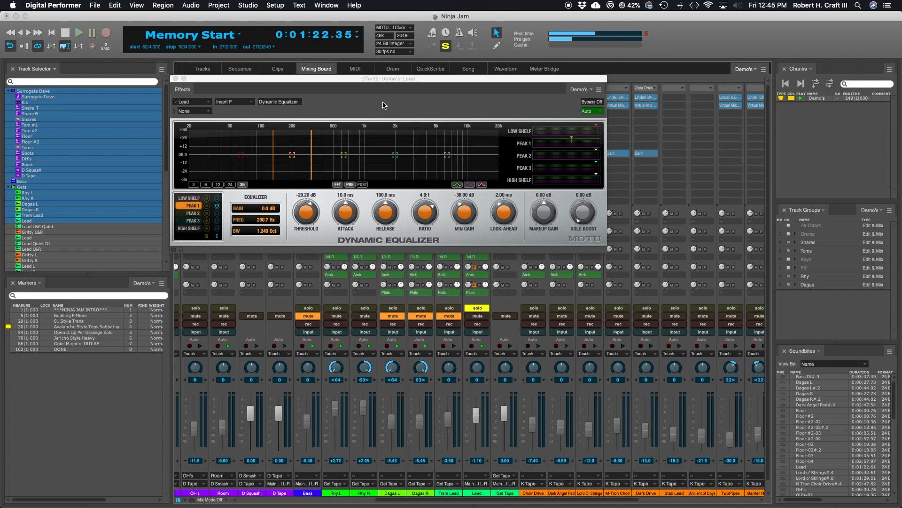
left_click_drag(389, 81, 389, 95)
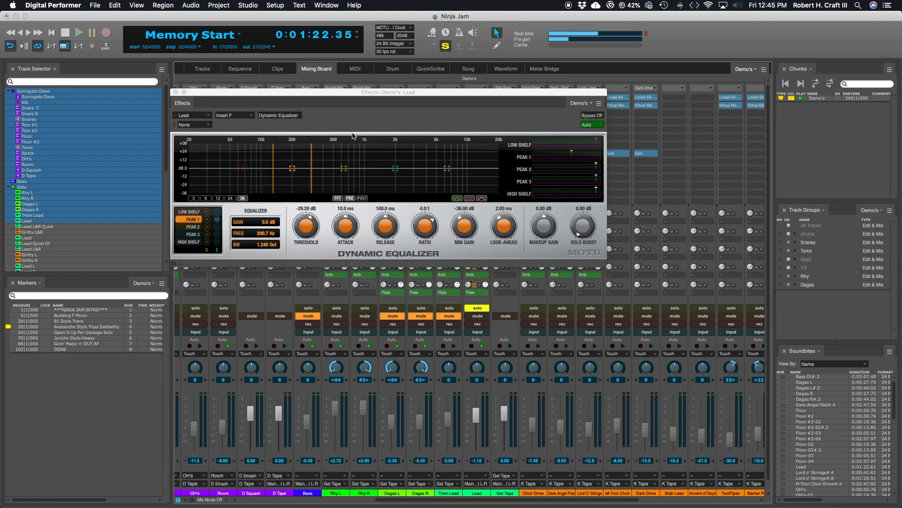
left_click_drag(382, 92, 389, 145)
left_click(182, 142)
Step: Open soothe2 on the Lead channel and raise its window so the whole plug-in fits over the mixer
double_click(476, 145)
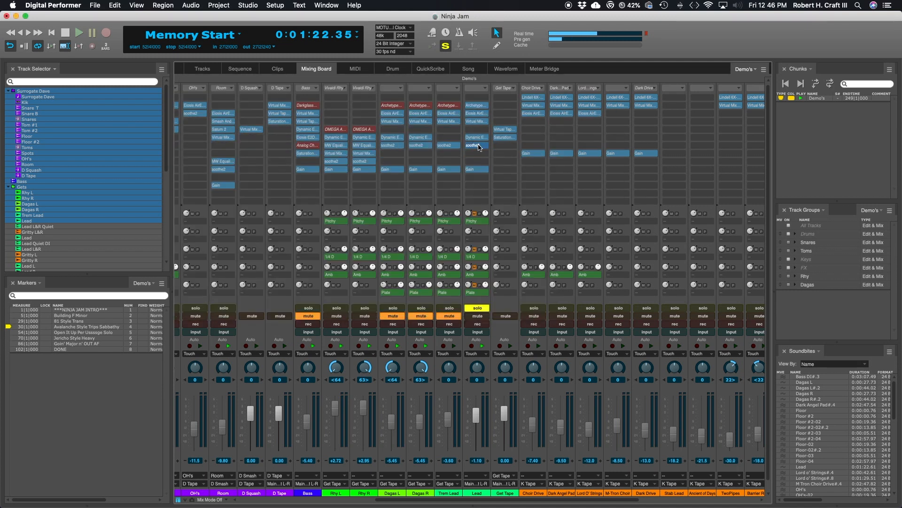
left_click(625, 166)
left_click_drag(506, 144, 507, 108)
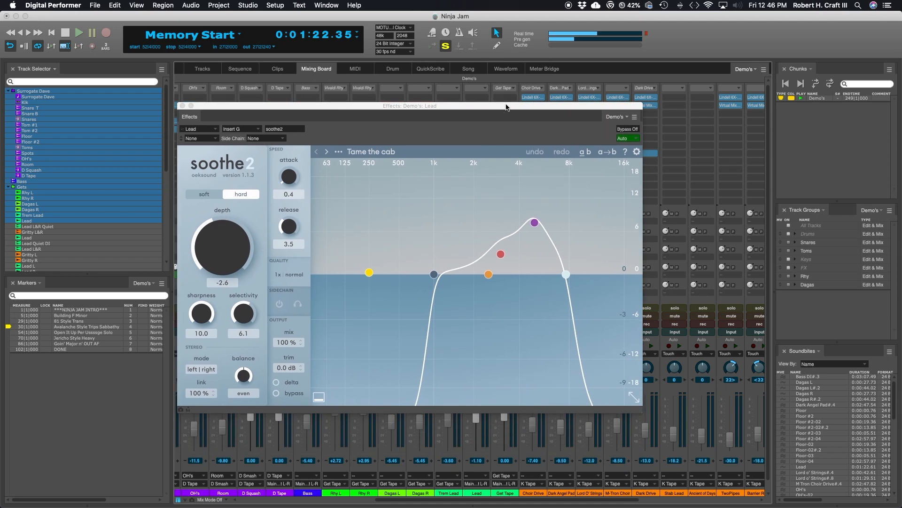
Step: Move soothe2 below the inserts and revisit the Lead's Dynamic Equalizer and AirEQ for comparison, closing each one
left_click_drag(507, 107, 478, 203)
double_click(478, 136)
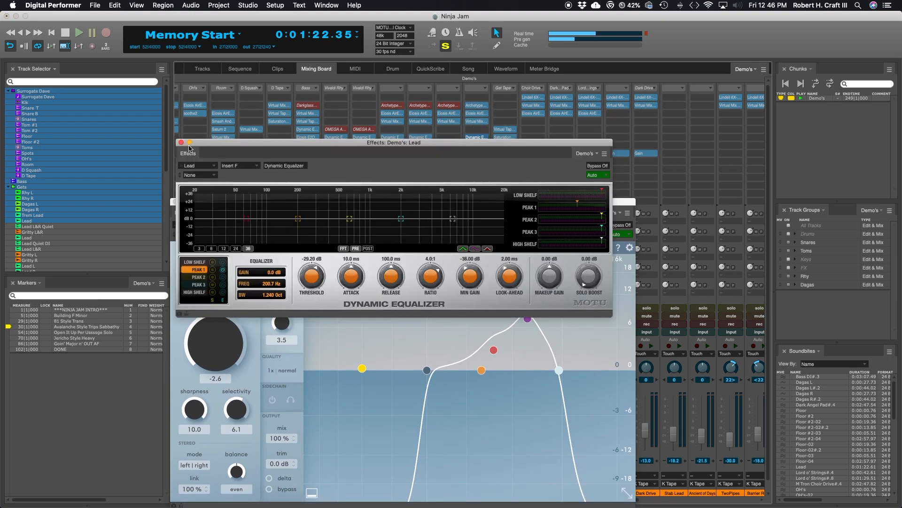
left_click(181, 142)
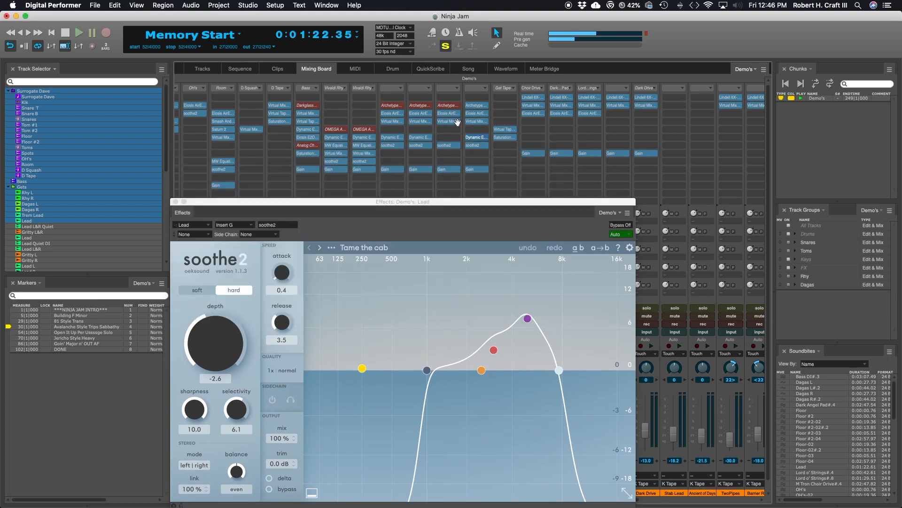
double_click(482, 112)
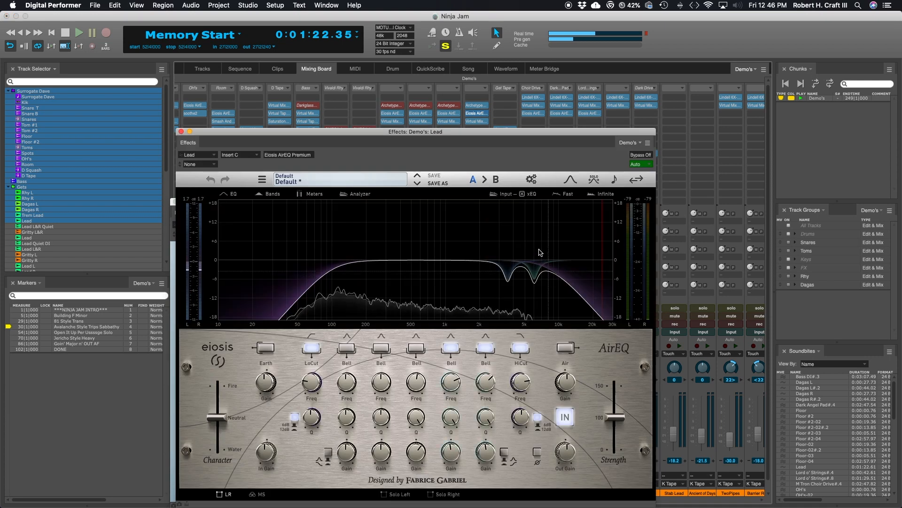
left_click(181, 131)
Step: Bring the soothe2 window back over the mixer and review its depth knob, soft/hard modes and frequency curve
left_click_drag(403, 202, 358, 75)
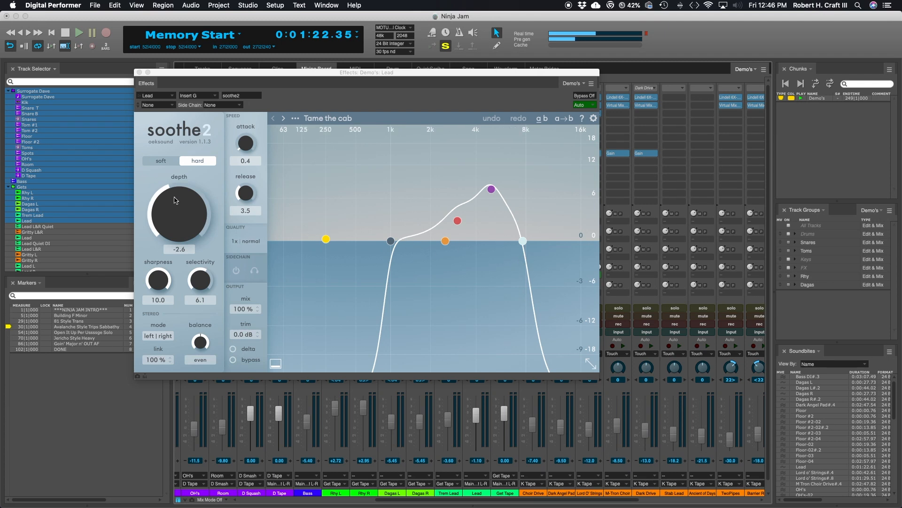
mouse_move(187, 219)
mouse_move(163, 162)
left_click_drag(339, 76, 363, 81)
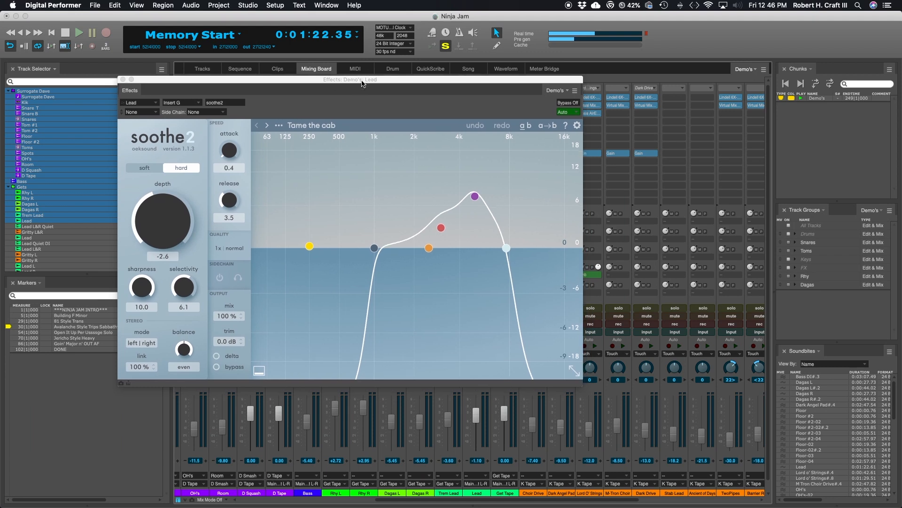
left_click_drag(362, 83, 315, 100)
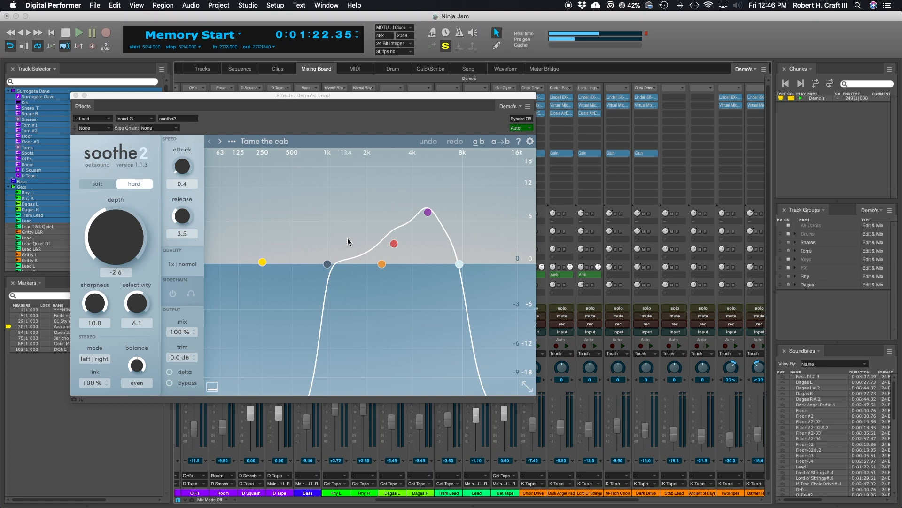
Step: Bypass the Lead's soothe2, move its window below the channel inserts, and take it out of bypass during playback
left_click(521, 119)
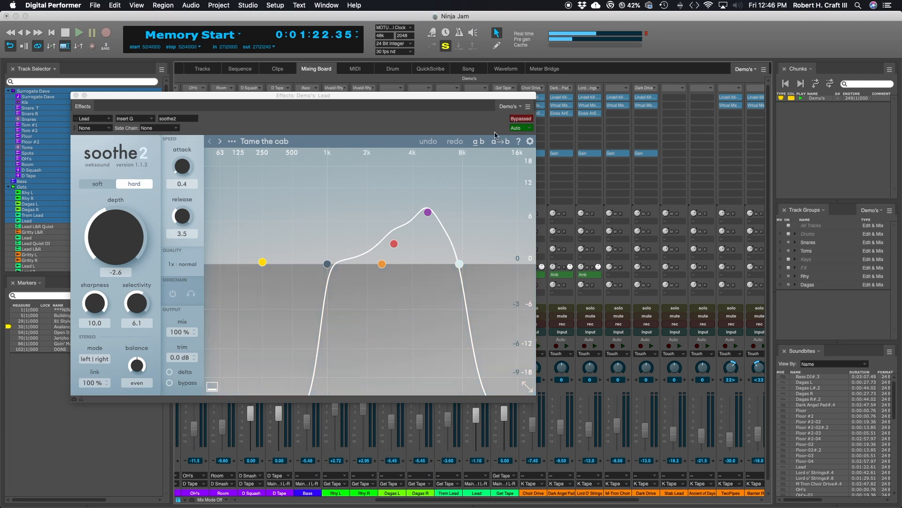
left_click_drag(437, 97, 469, 160)
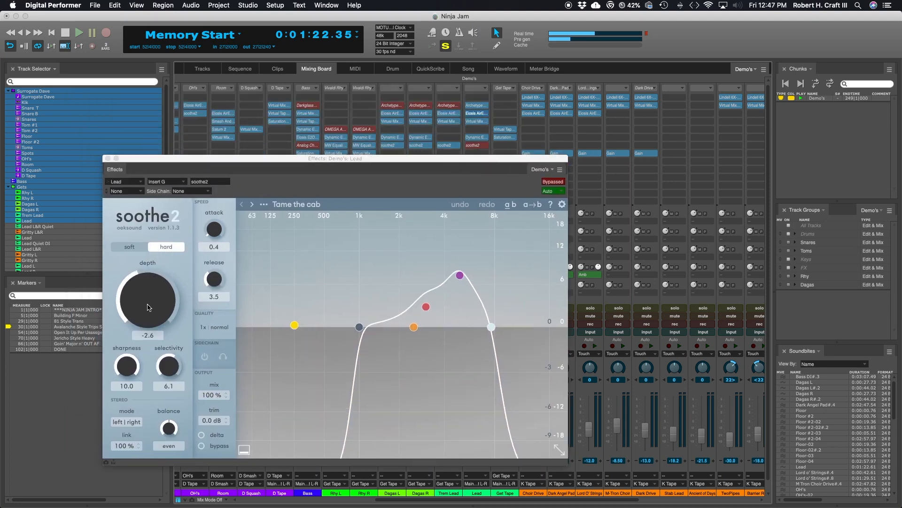
left_click_drag(391, 158, 431, 189)
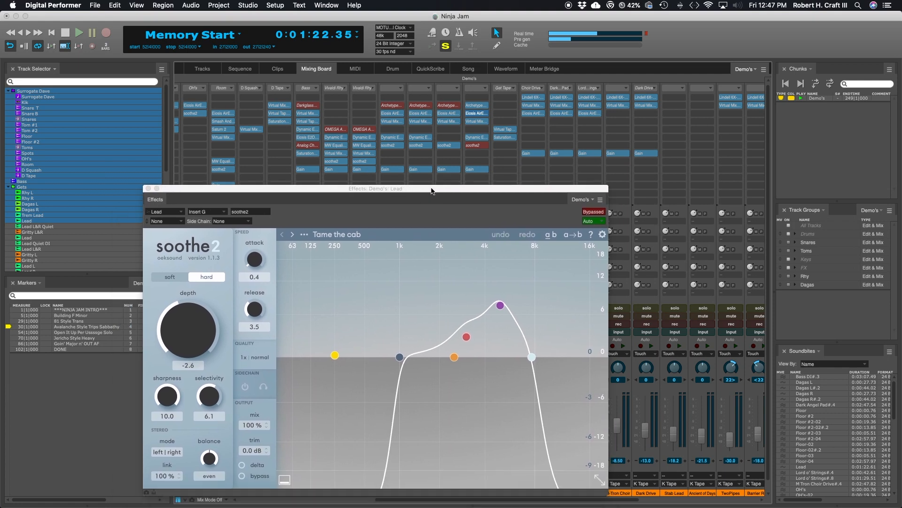
left_click(596, 213)
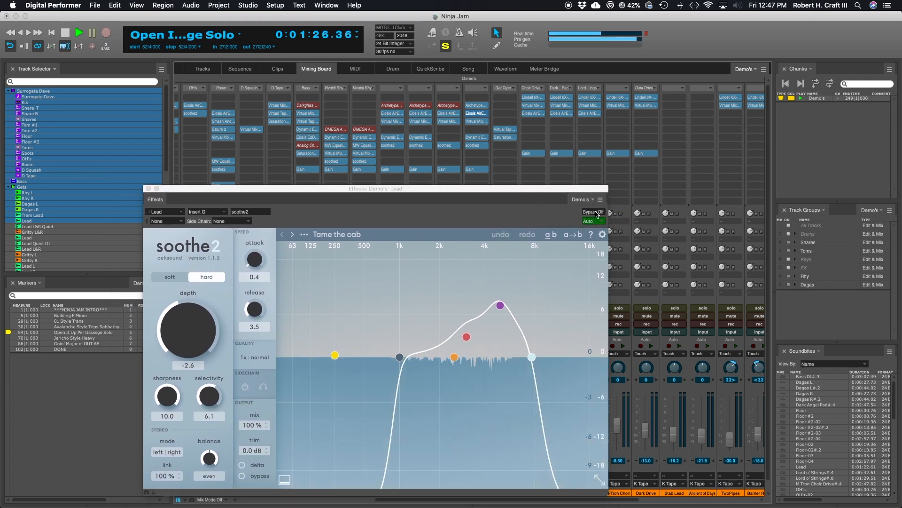
Step: Set the soothe2 depth to -2.7 during playback and compare the plug-in bypassed and active
left_click_drag(482, 193, 471, 80)
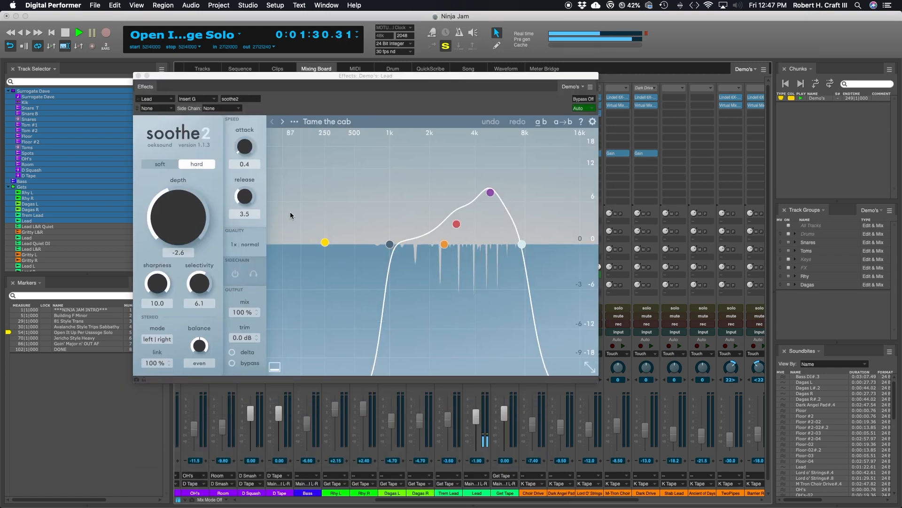
mouse_move(184, 221)
left_mouse_down()
mouse_move(182, 196)
mouse_move(180, 239)
mouse_move(187, 211)
left_mouse_up()
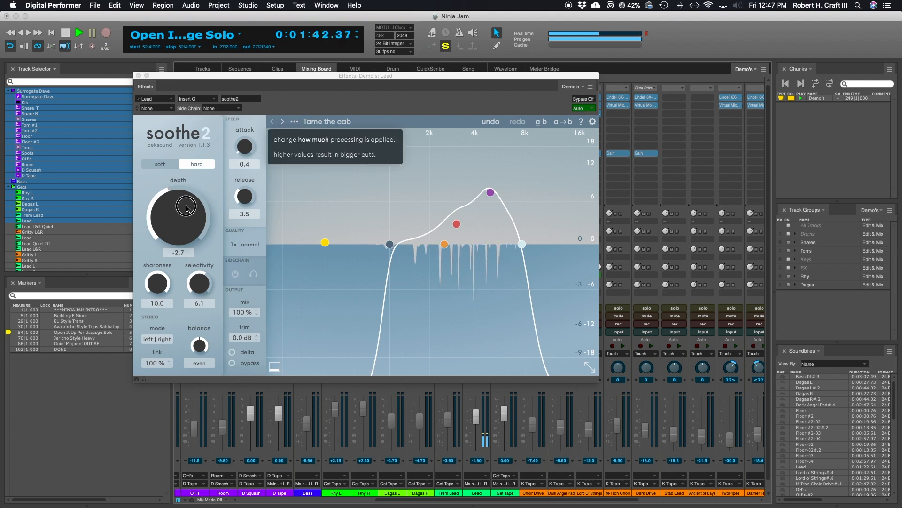
left_click(583, 99)
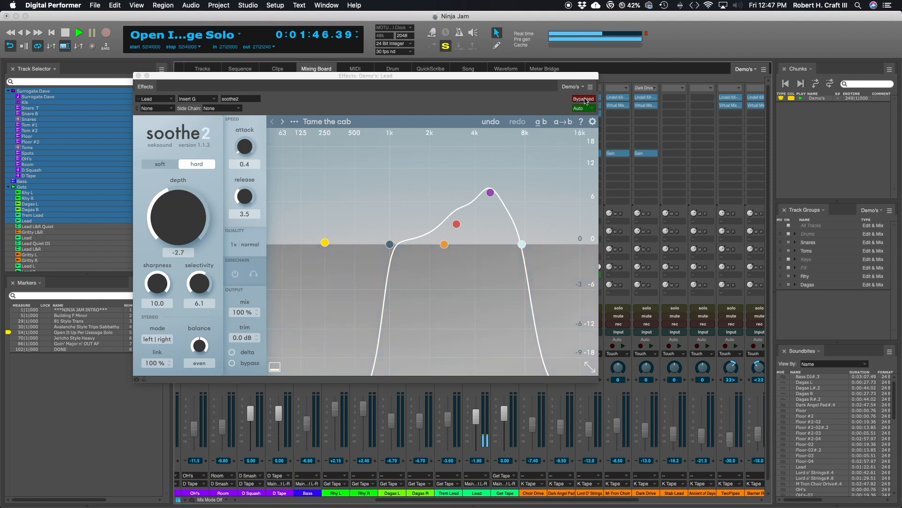
left_click(584, 99)
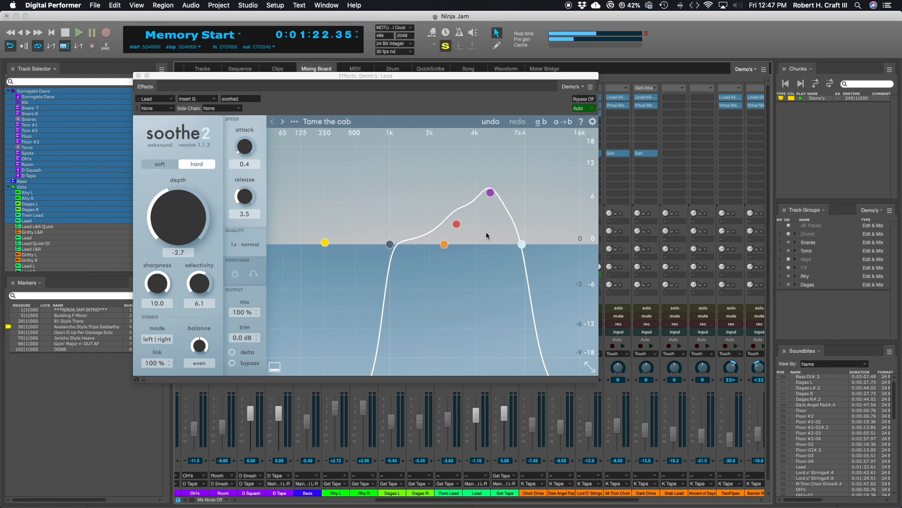
Step: Close the Lead's soothe2, then briefly open its Dynamic Equalizer and close that window too
left_click(138, 76)
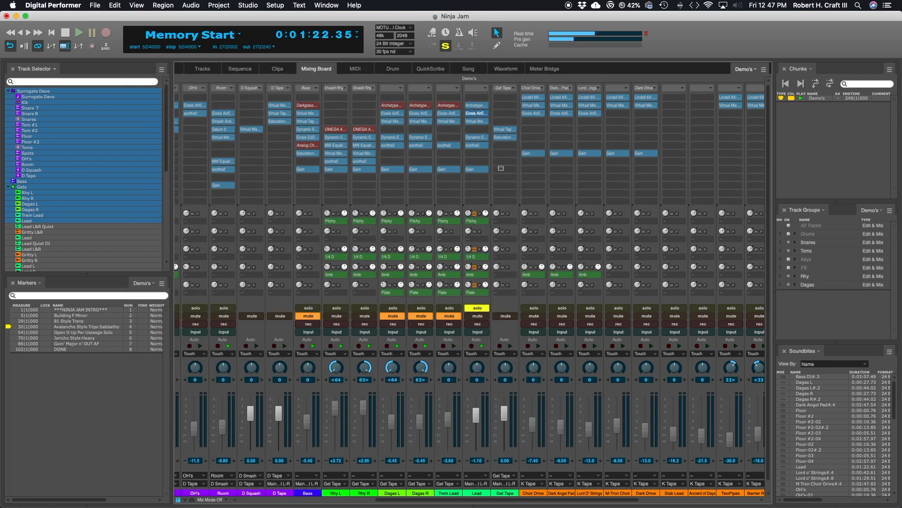
left_click(479, 137)
left_click(138, 76)
Step: Solo the drum tracks up to Room alongside the Lead, and return to the Lead channel
scroll(478, 310, "left", 9)
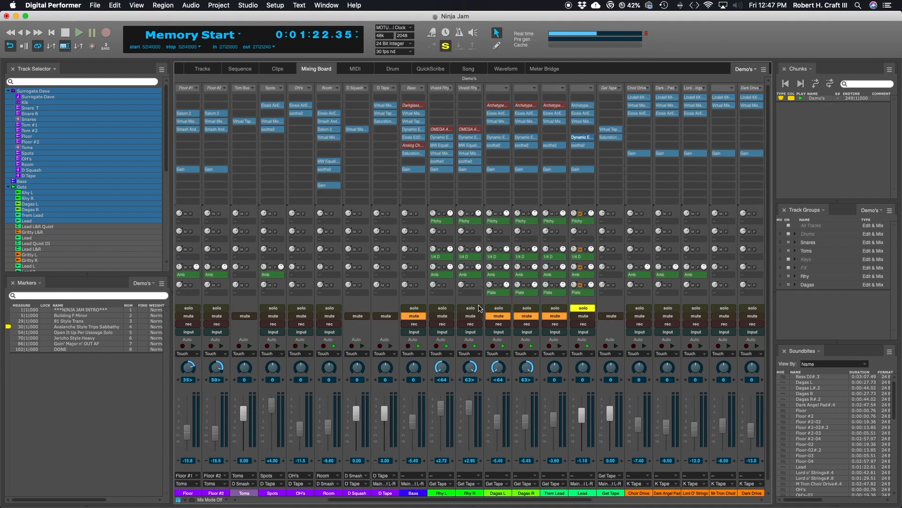
scroll(230, 313, "left", 2)
left_click_drag(189, 308, 553, 302)
scroll(470, 307, "right", 10)
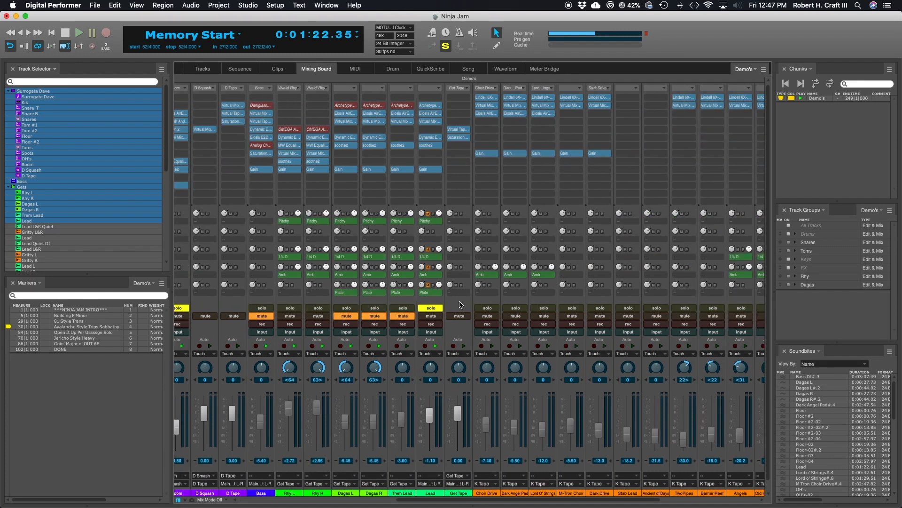
Step: Compare the Lead with its Dynamic Equalizer and soothe2 inserts bypassed and active against the soloed drums, and stop playback
left_click(432, 147)
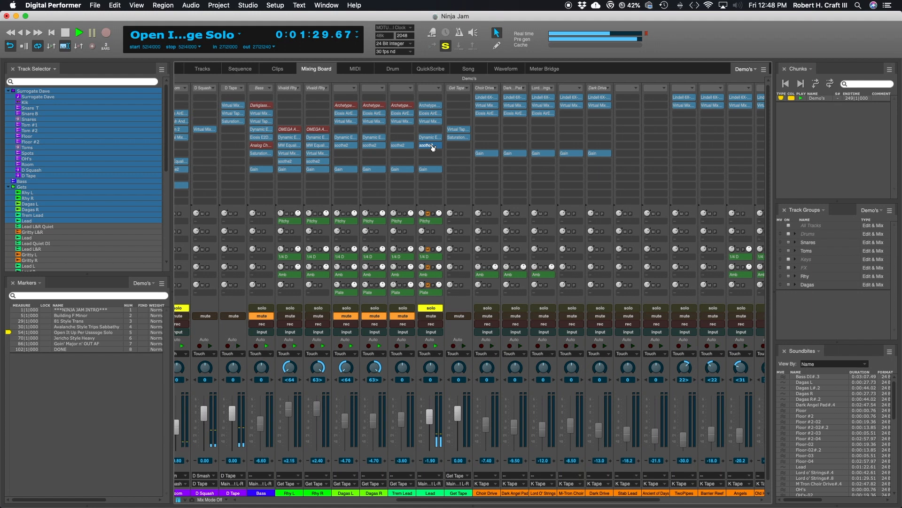
left_click(430, 137, "alt")
left_click(432, 146, "alt")
key("space")
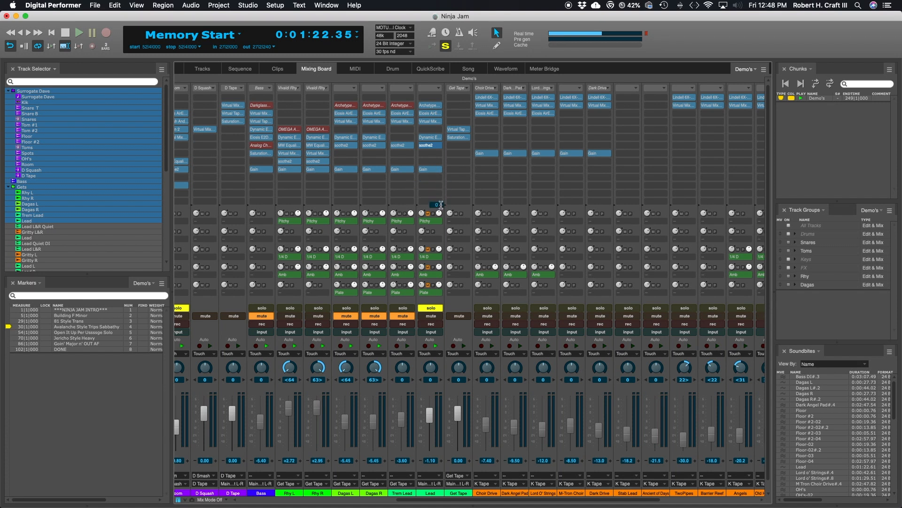
Step: Open the Repeater delay on the Pitchy send channel and position its window over the mixer to show its settings
mouse_move(424, 287)
left_click_drag(449, 503, 585, 502)
scroll(72, 215, "down", 10)
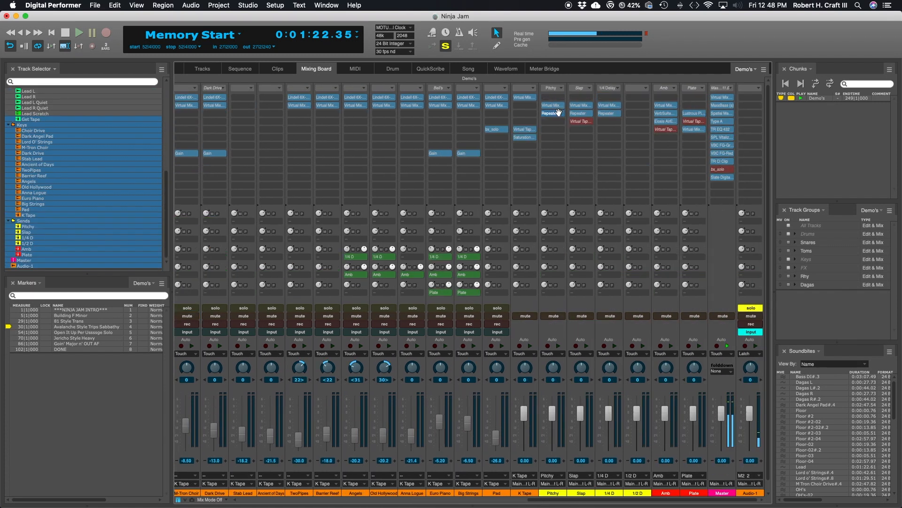
left_click(557, 113)
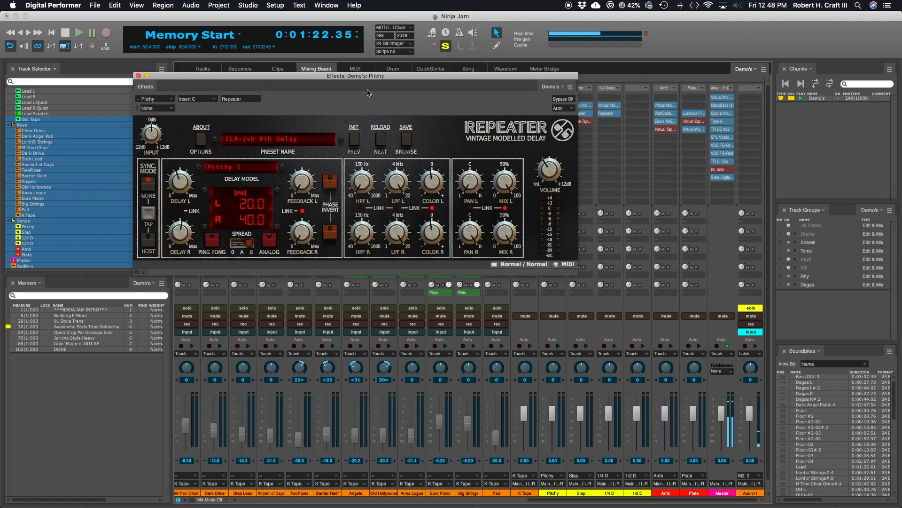
left_click_drag(355, 79, 413, 75)
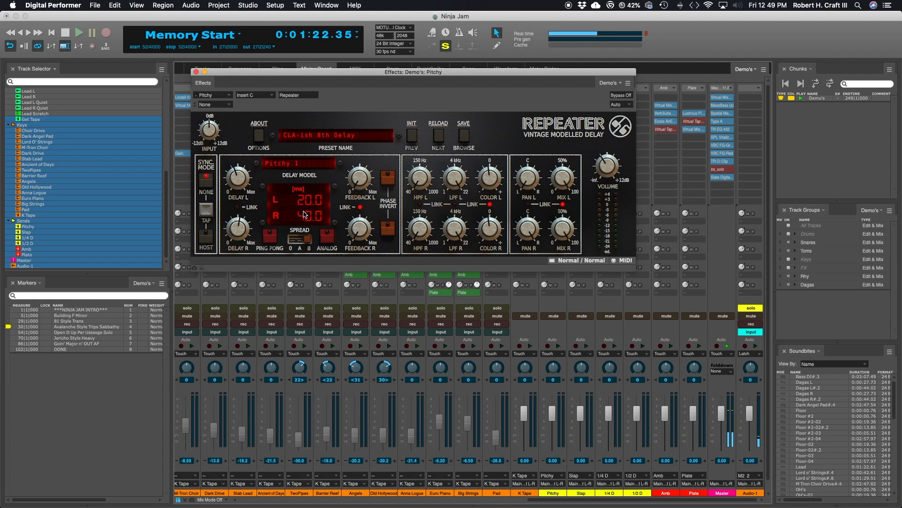
left_click_drag(399, 77, 398, 73)
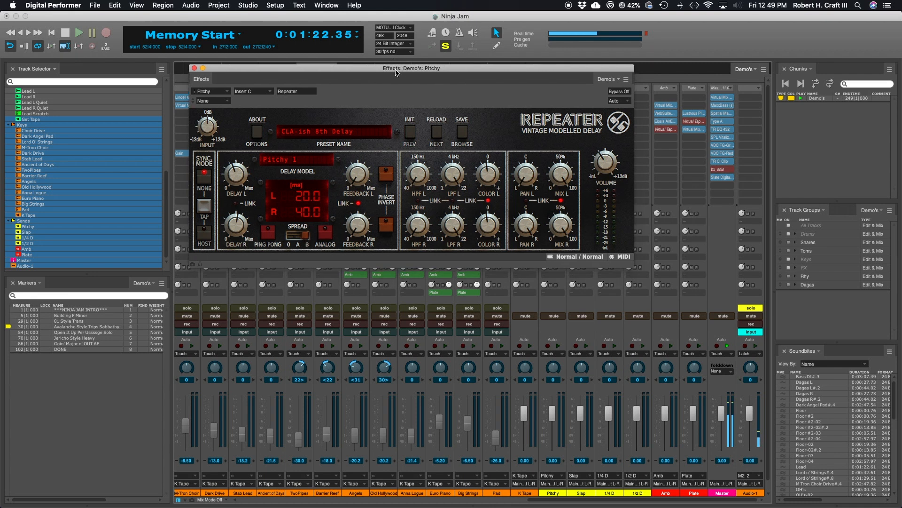